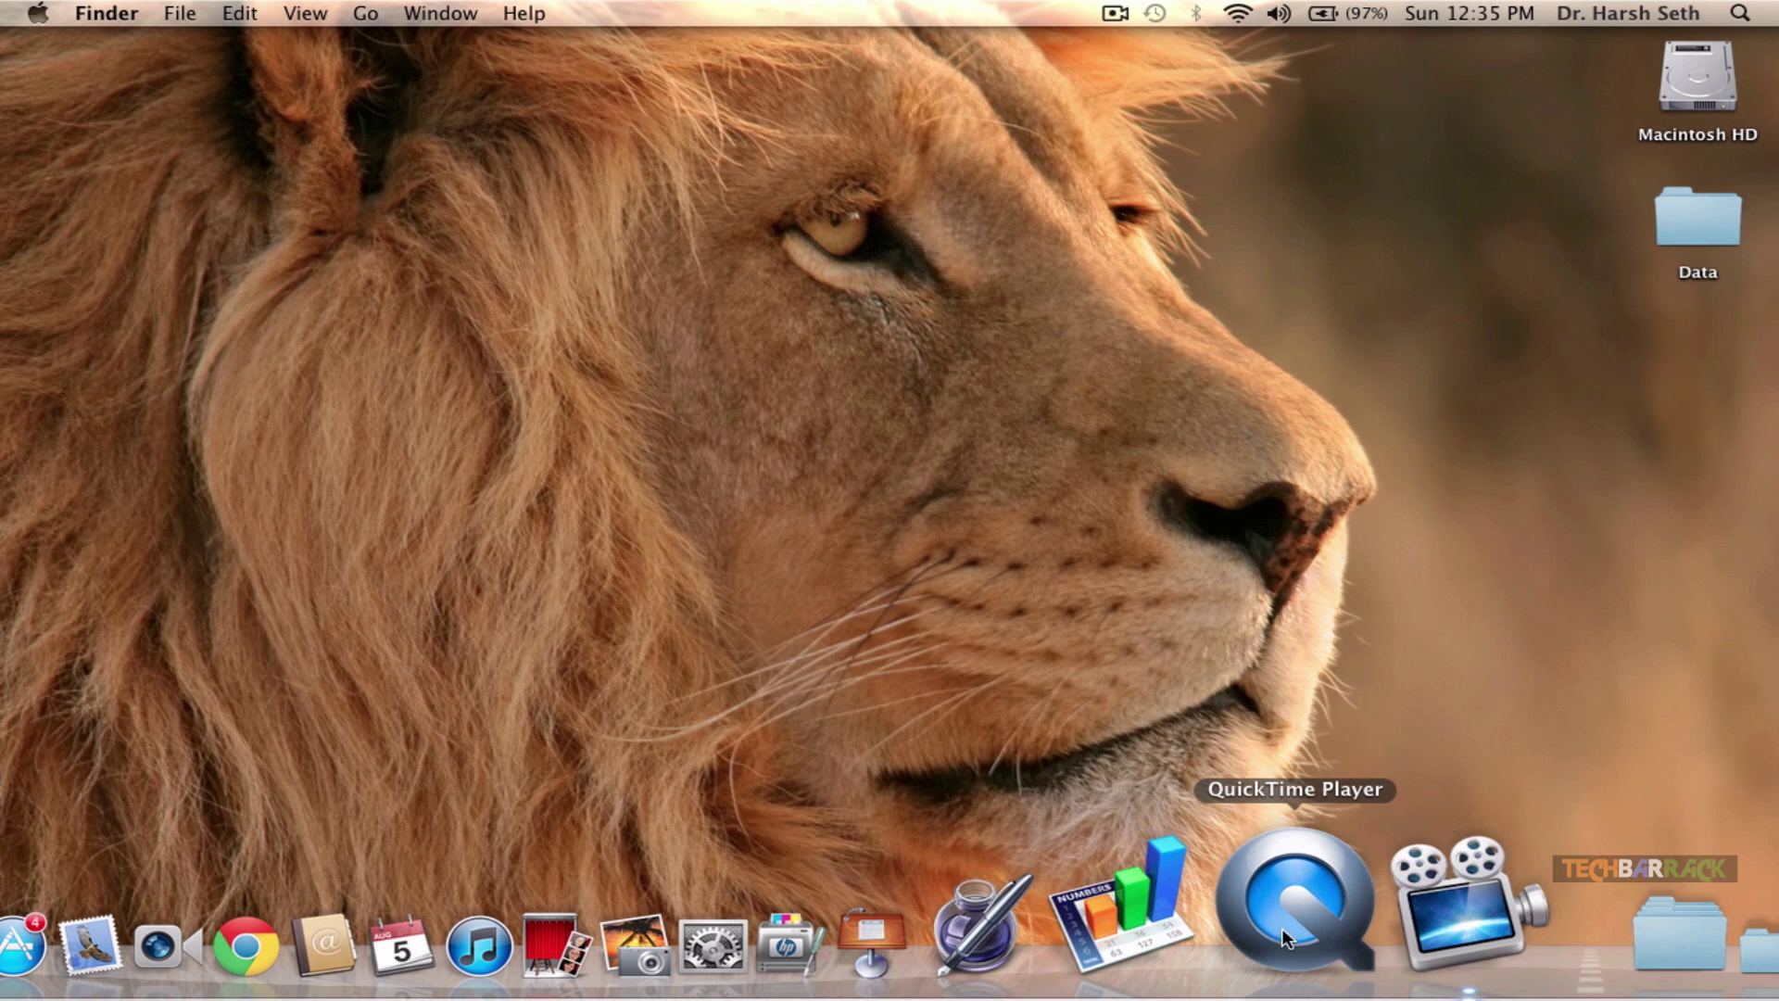
- Open QuickTime Player, start a new screen recording and look through its microphone, quality and save options
{"action": "left_click", "coordinate": [1300, 886]}
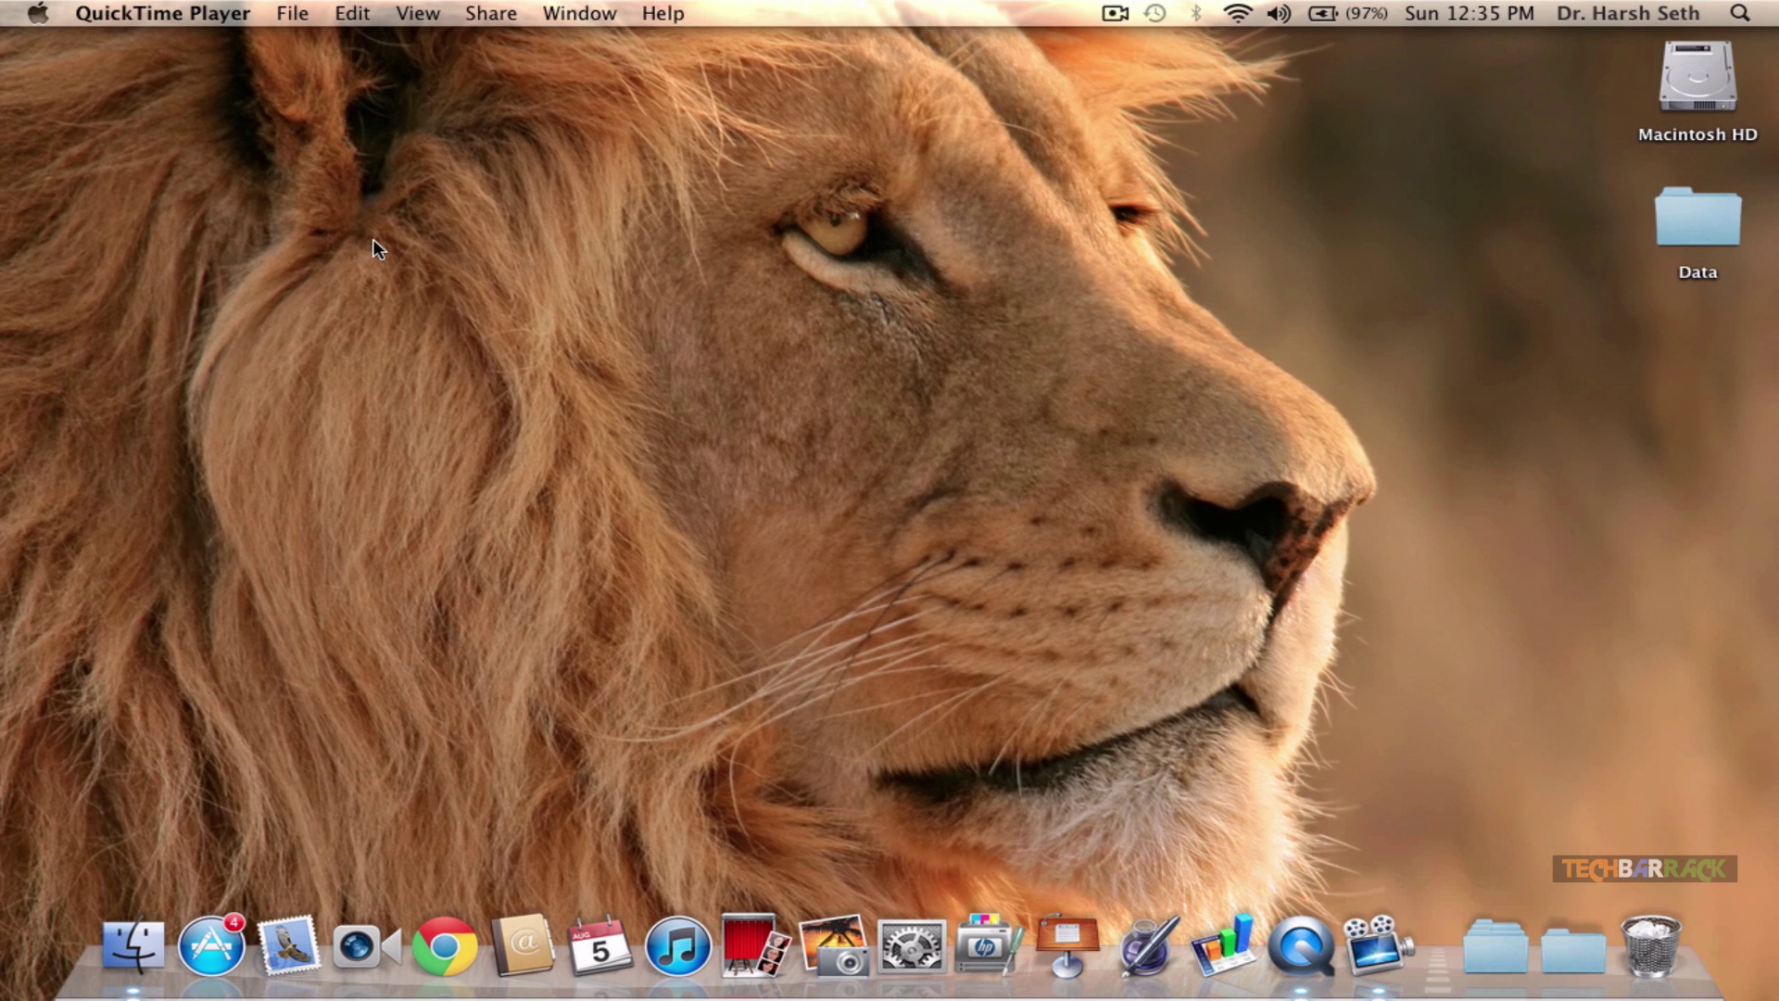
{"action": "left_click", "coordinate": [293, 14]}
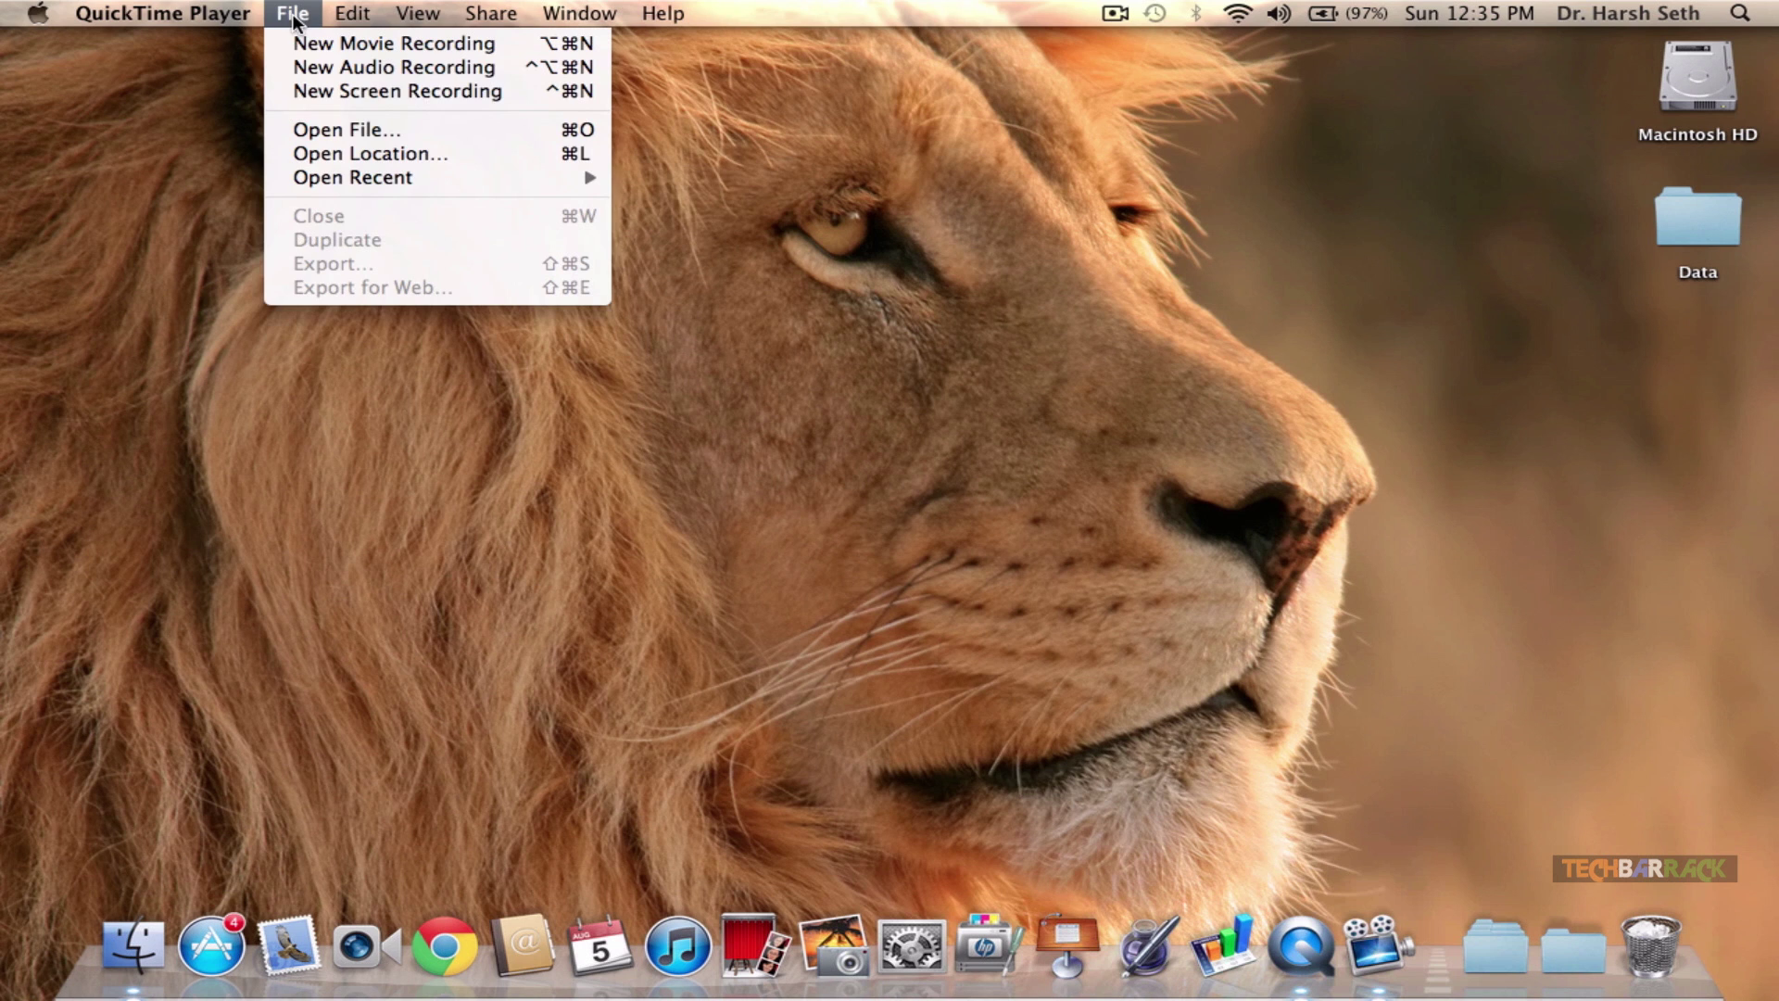
{"action": "left_click", "coordinate": [381, 93]}
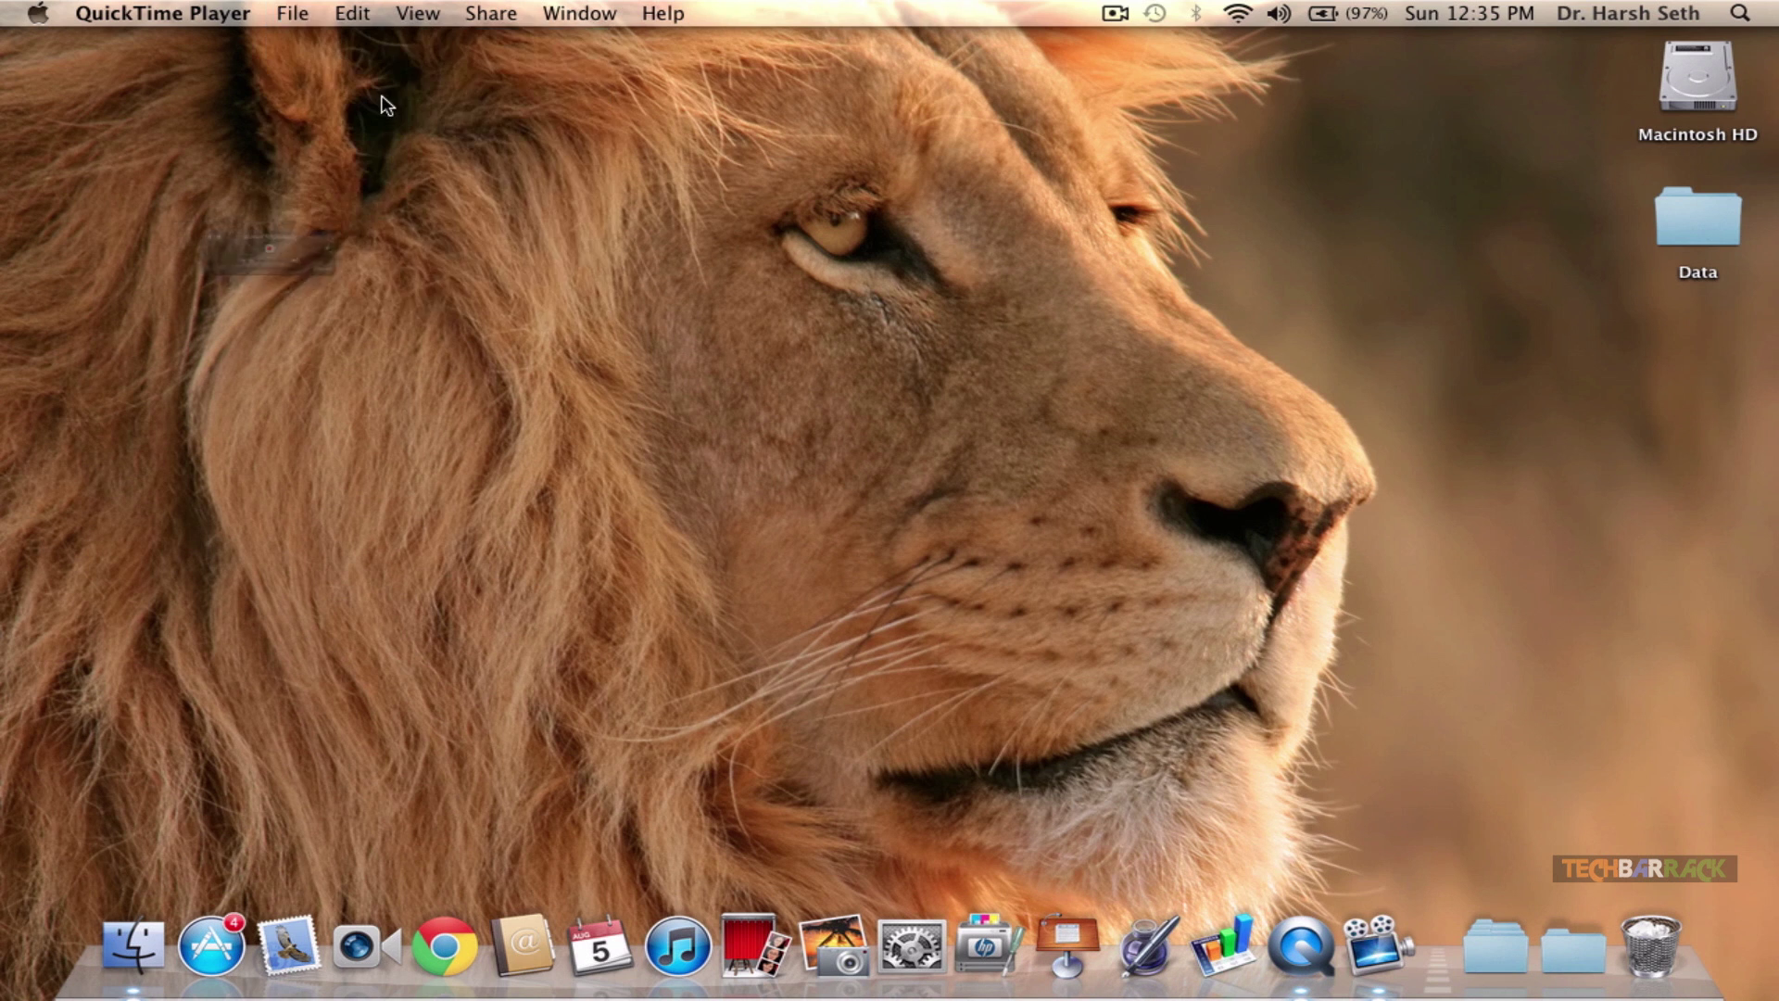
{"action": "left_click_drag", "start_coordinate": [367, 198], "coordinate": [962, 336]}
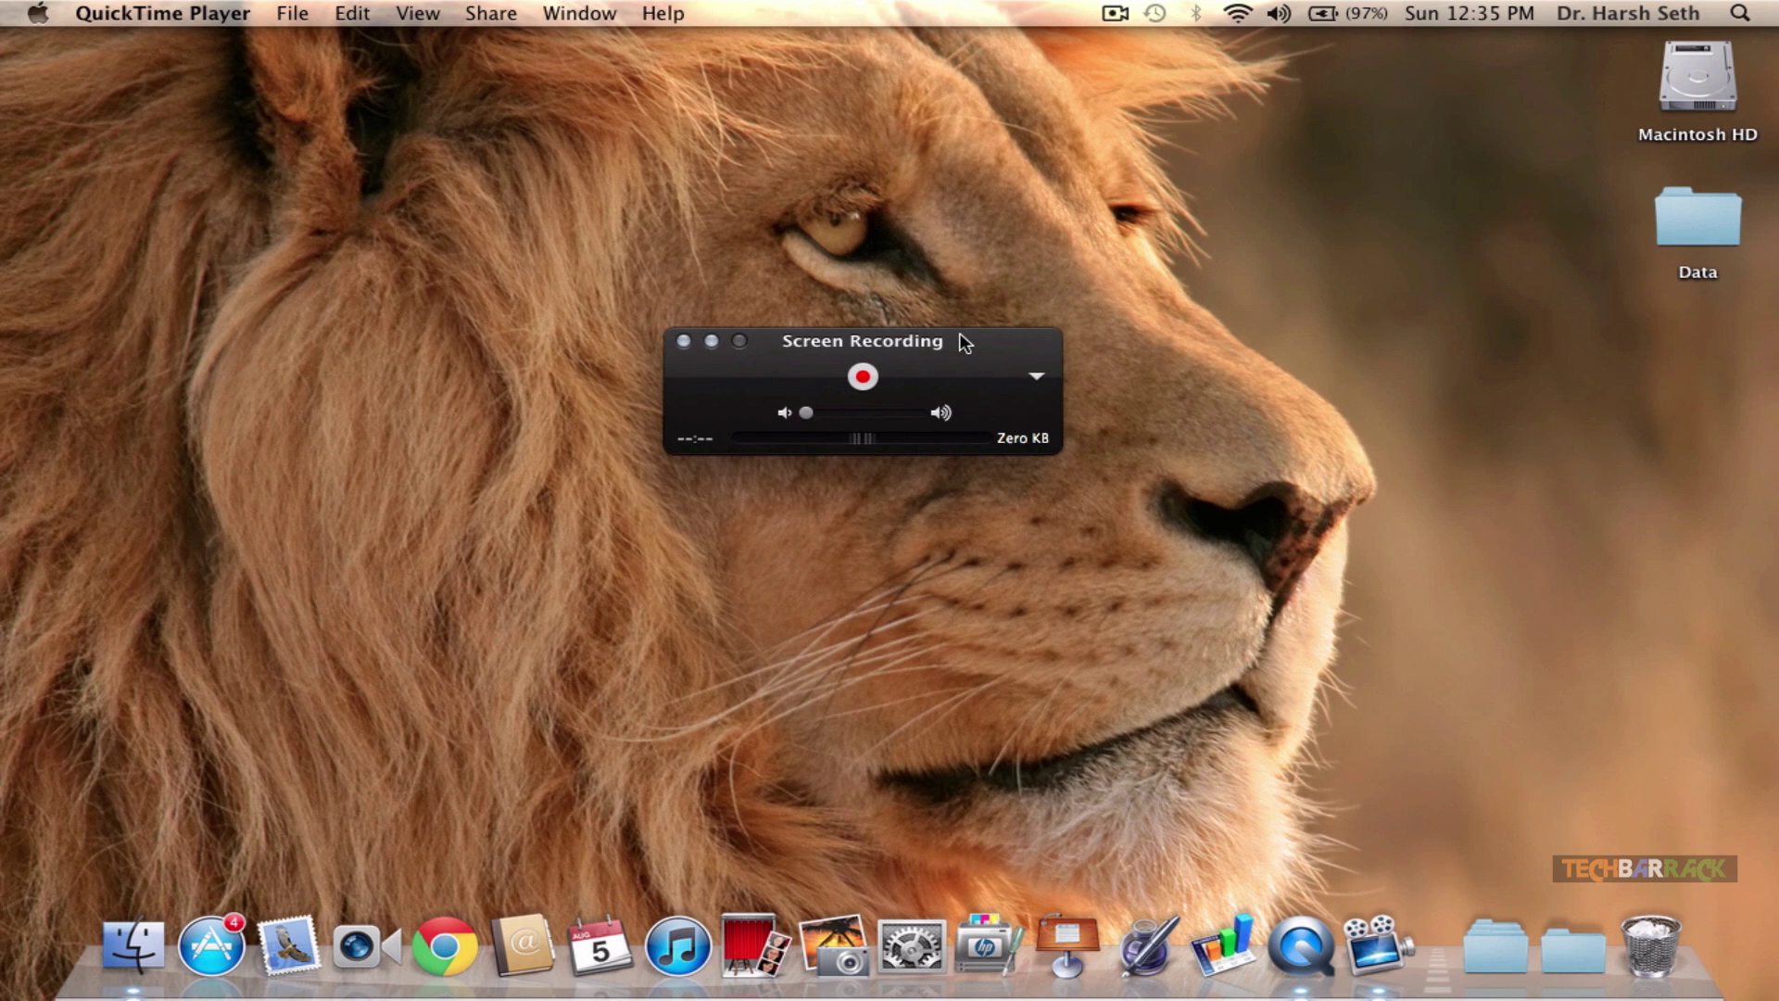
{"action": "left_click", "coordinate": [1037, 380]}
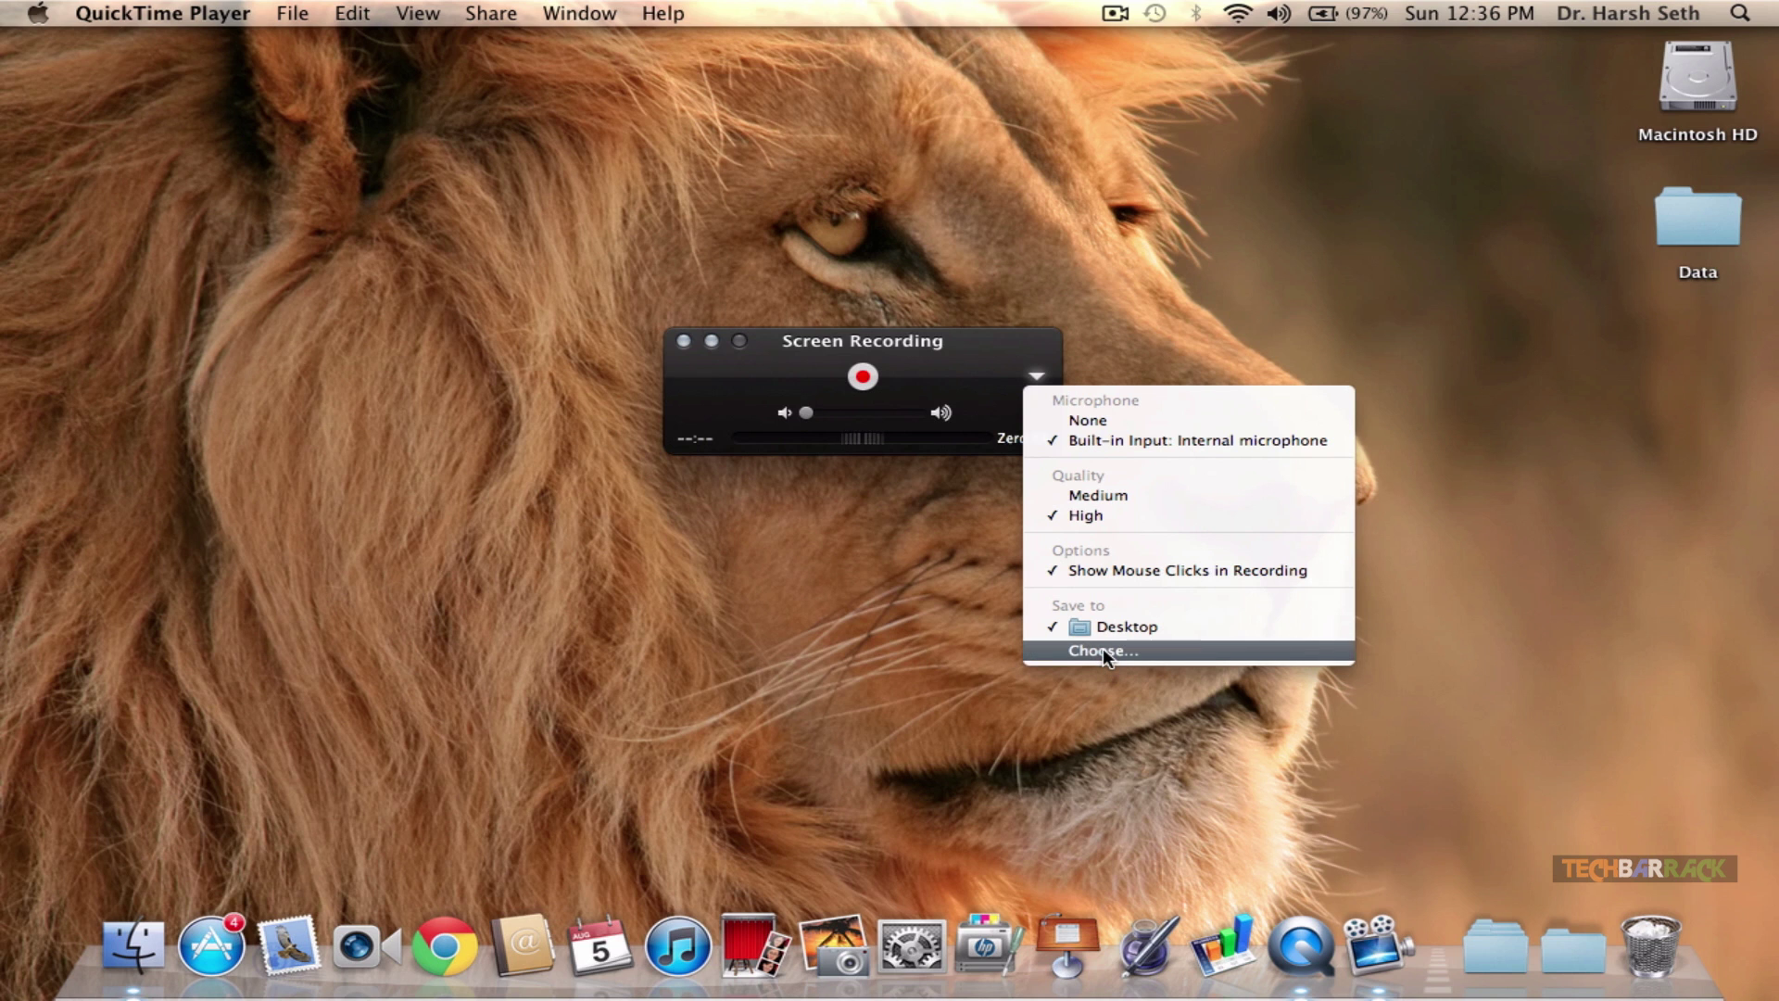
{"action": "left_click", "coordinate": [728, 376]}
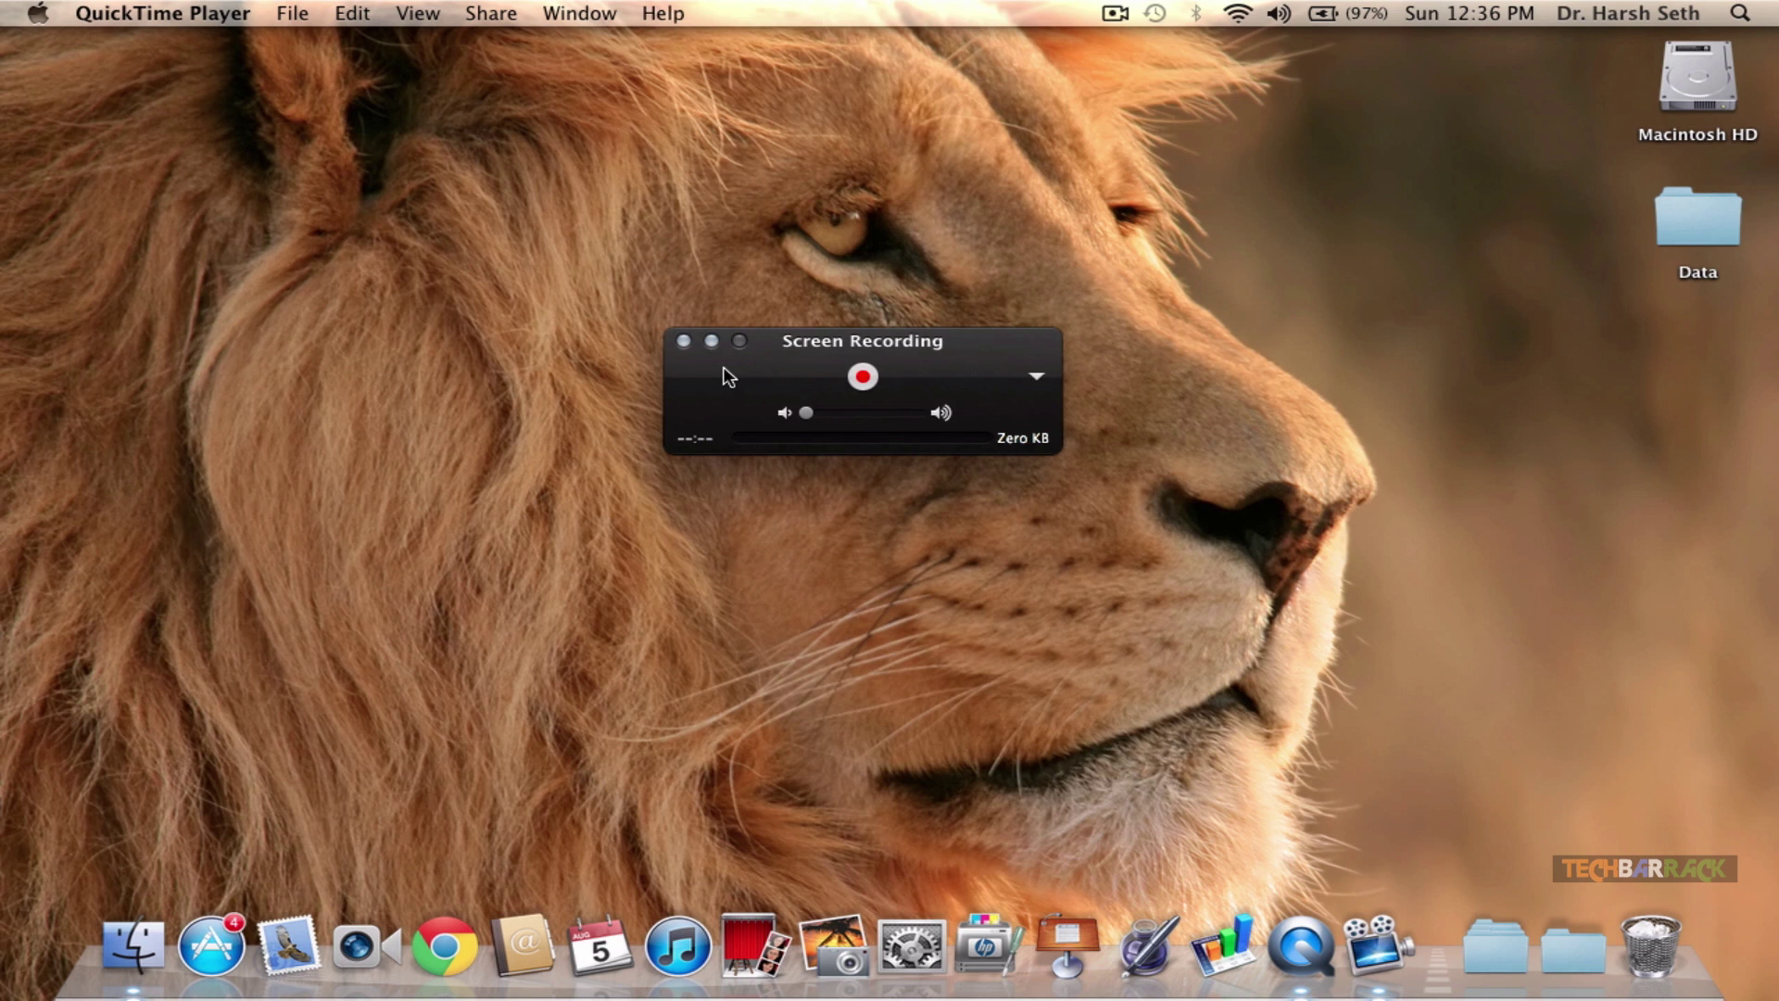
- Record a rectangular region in the middle of the screen and close the finished recording
{"action": "left_click", "coordinate": [867, 381]}
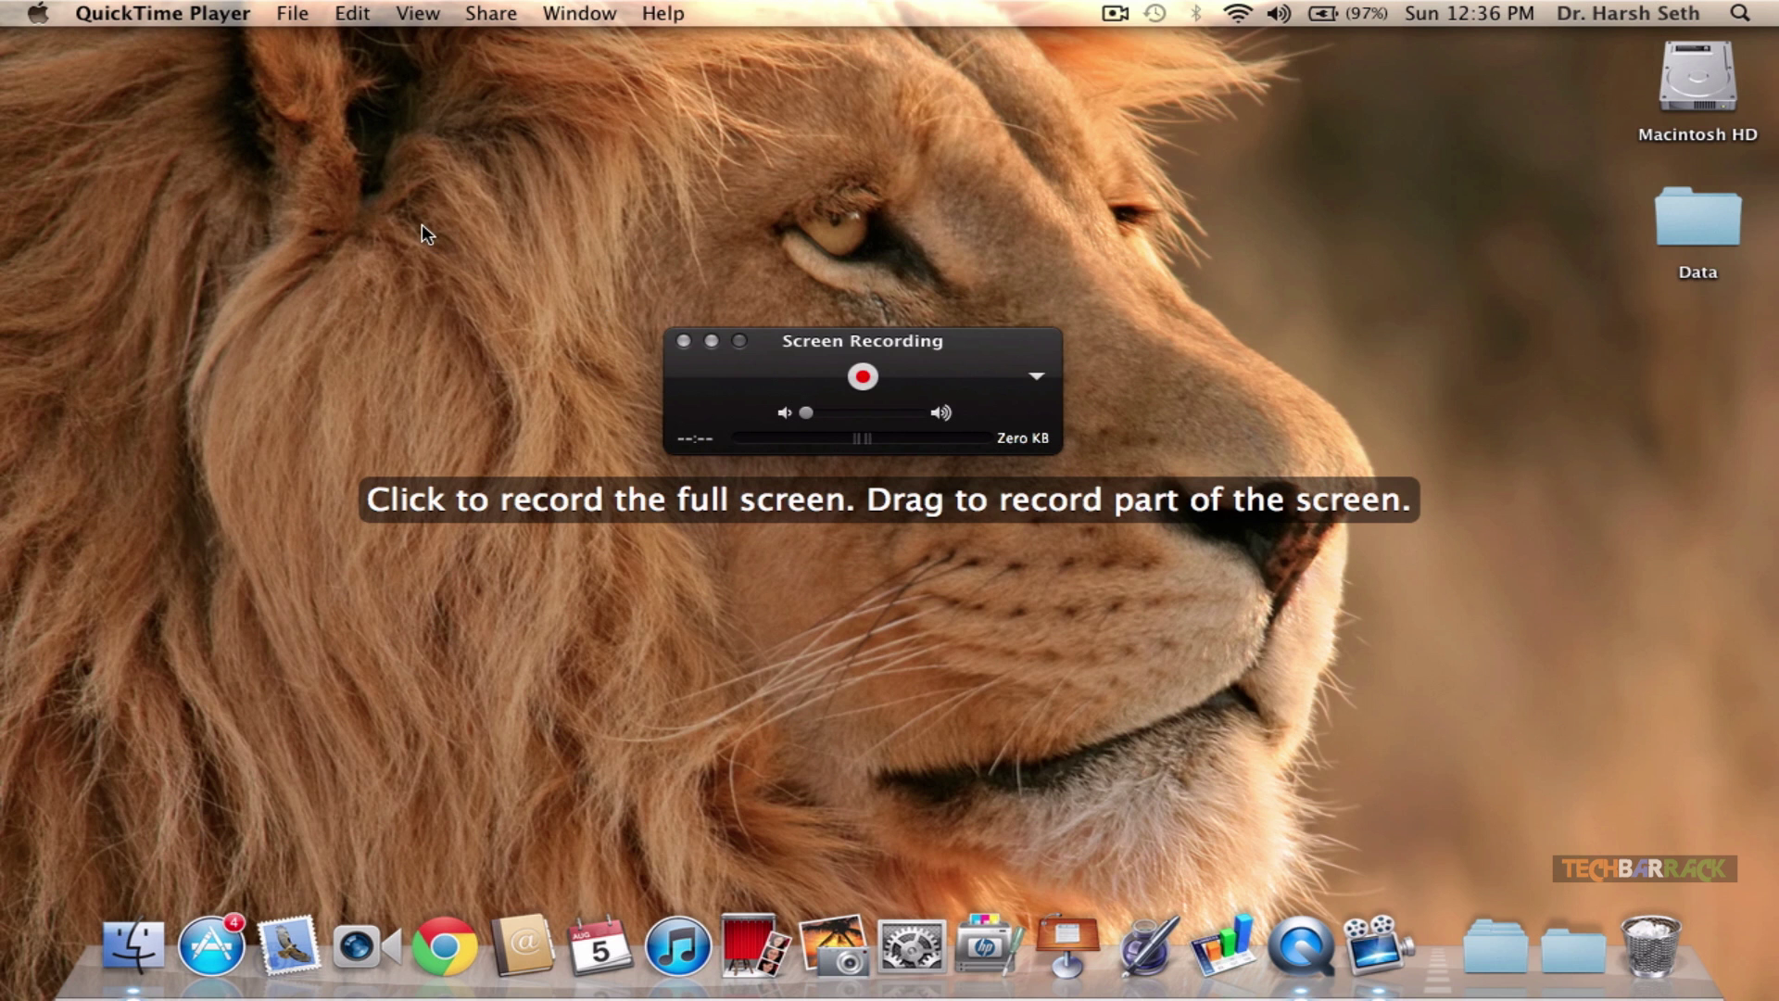
{"action": "left_click_drag", "start_coordinate": [461, 205], "coordinate": [1337, 677]}
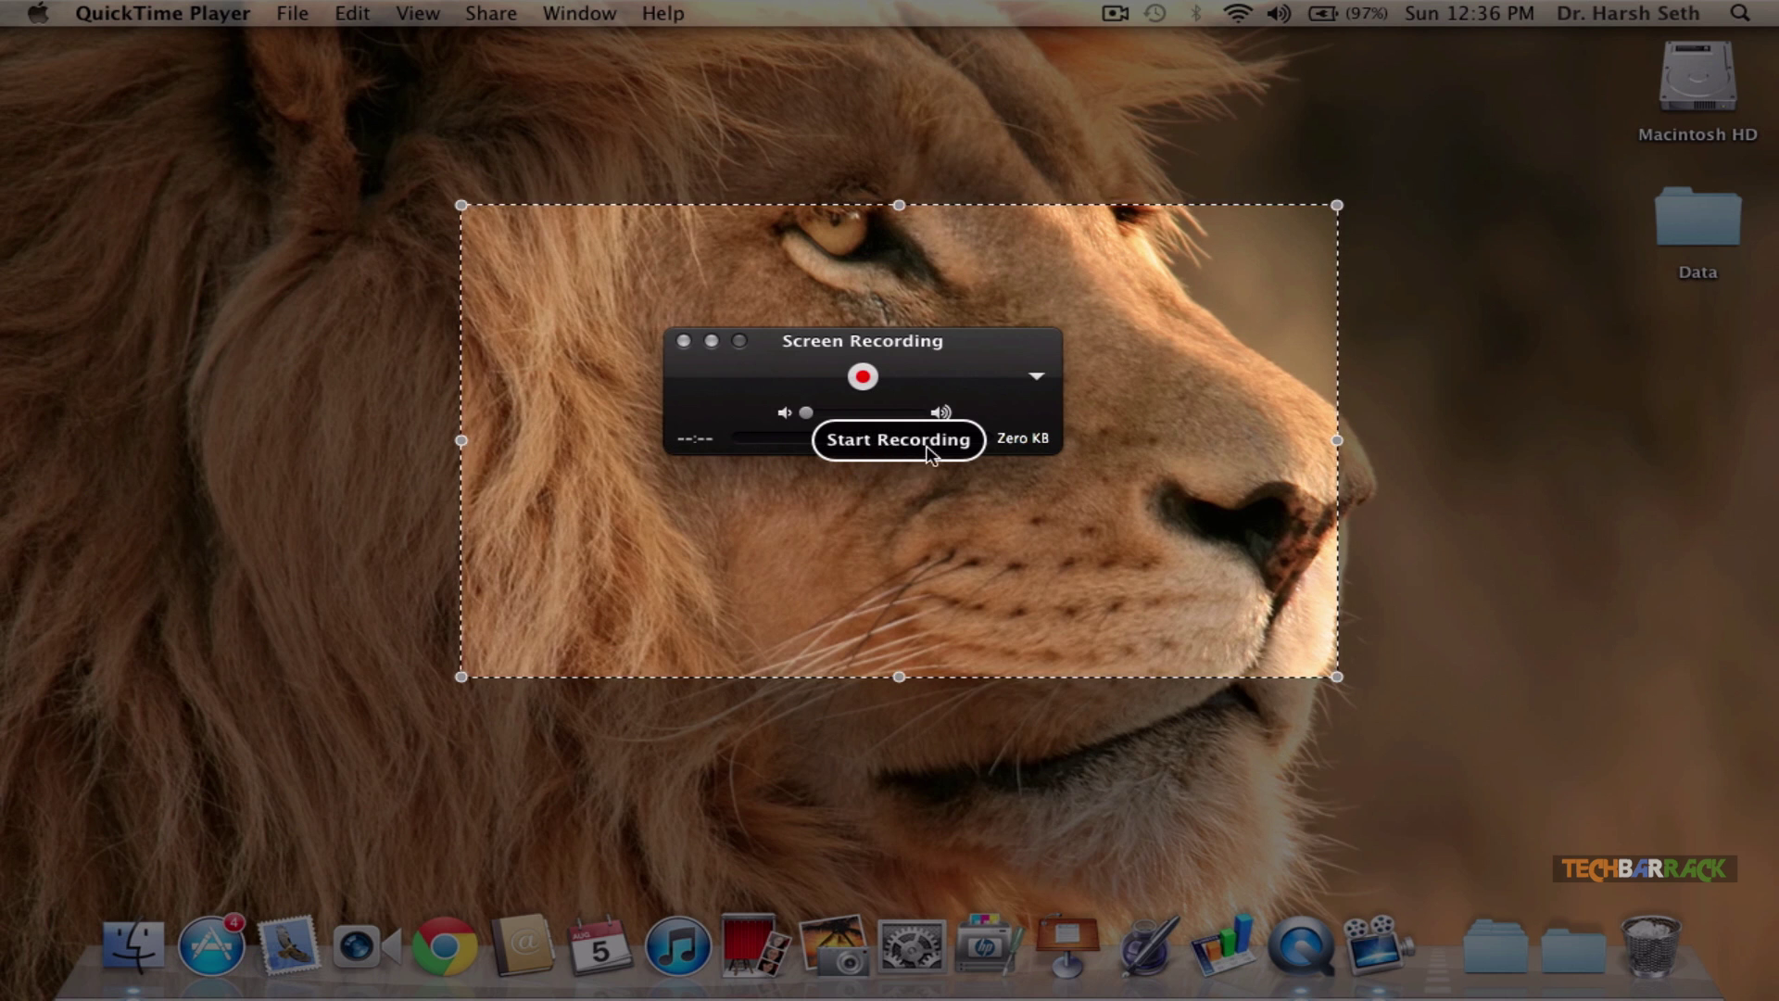
{"action": "left_click", "coordinate": [899, 441]}
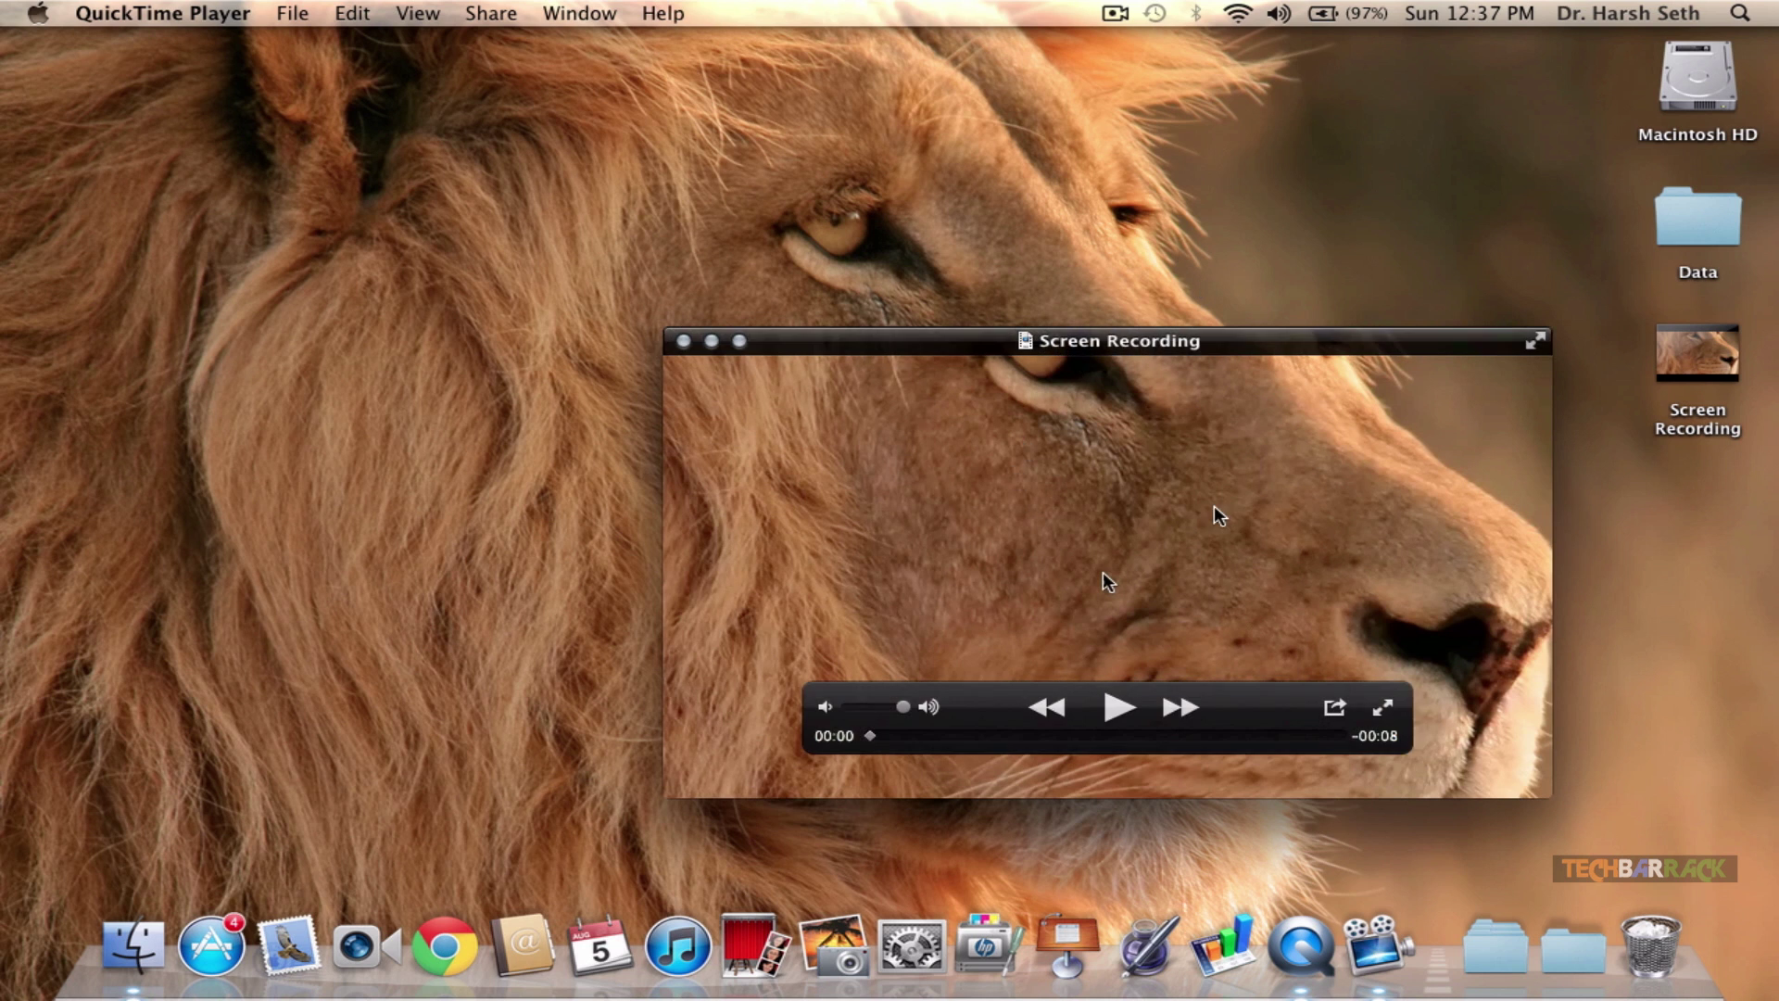
{"action": "left_click", "coordinate": [684, 341]}
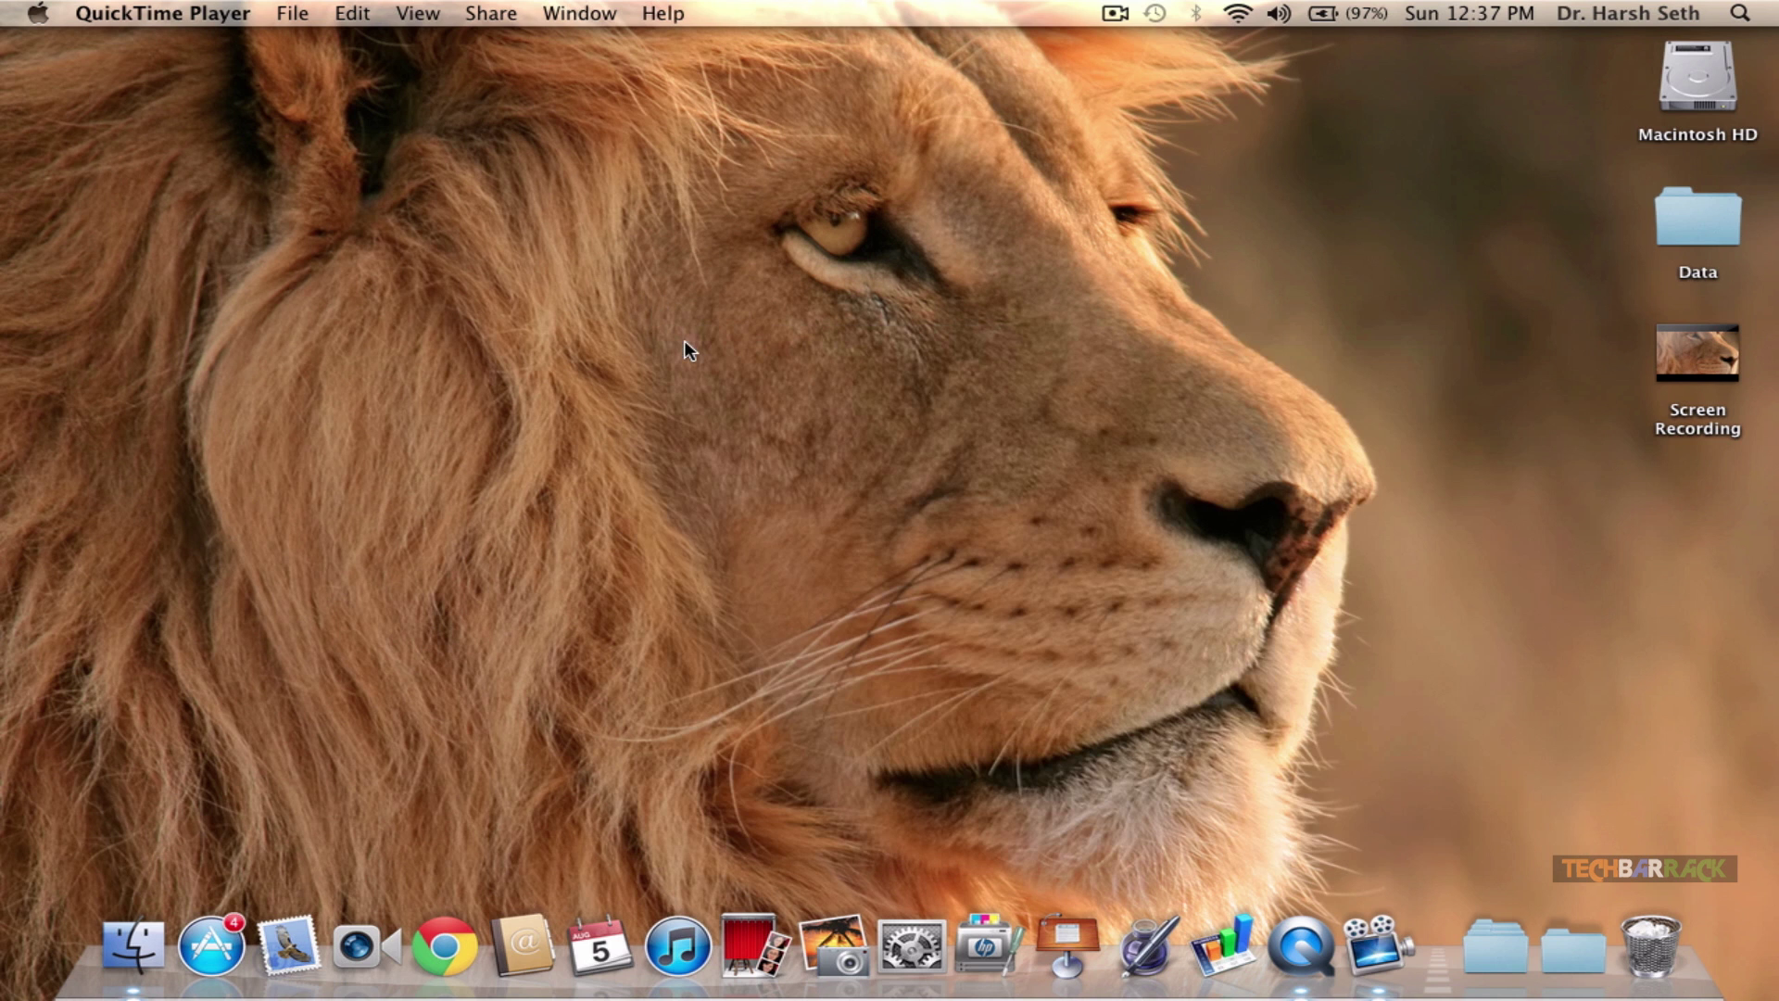
- Make a second screen recording, this time of the full screen, and stop it
{"action": "left_click", "coordinate": [292, 13]}
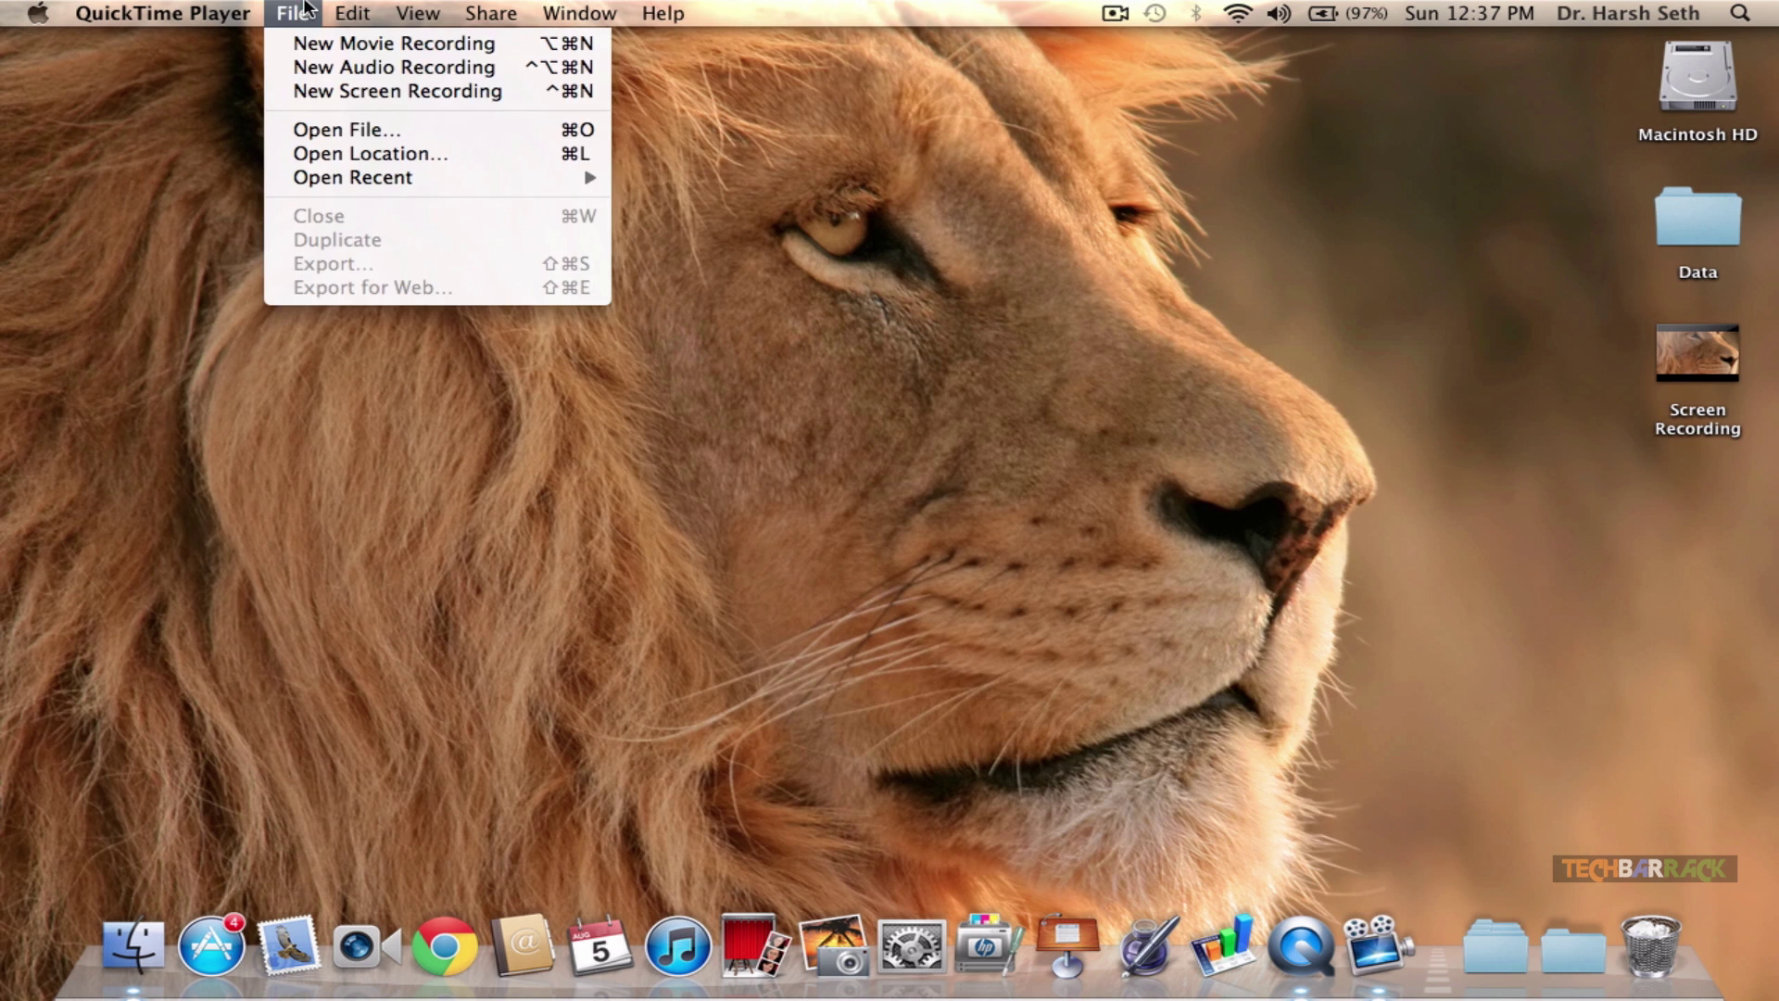
{"action": "left_click", "coordinate": [391, 93]}
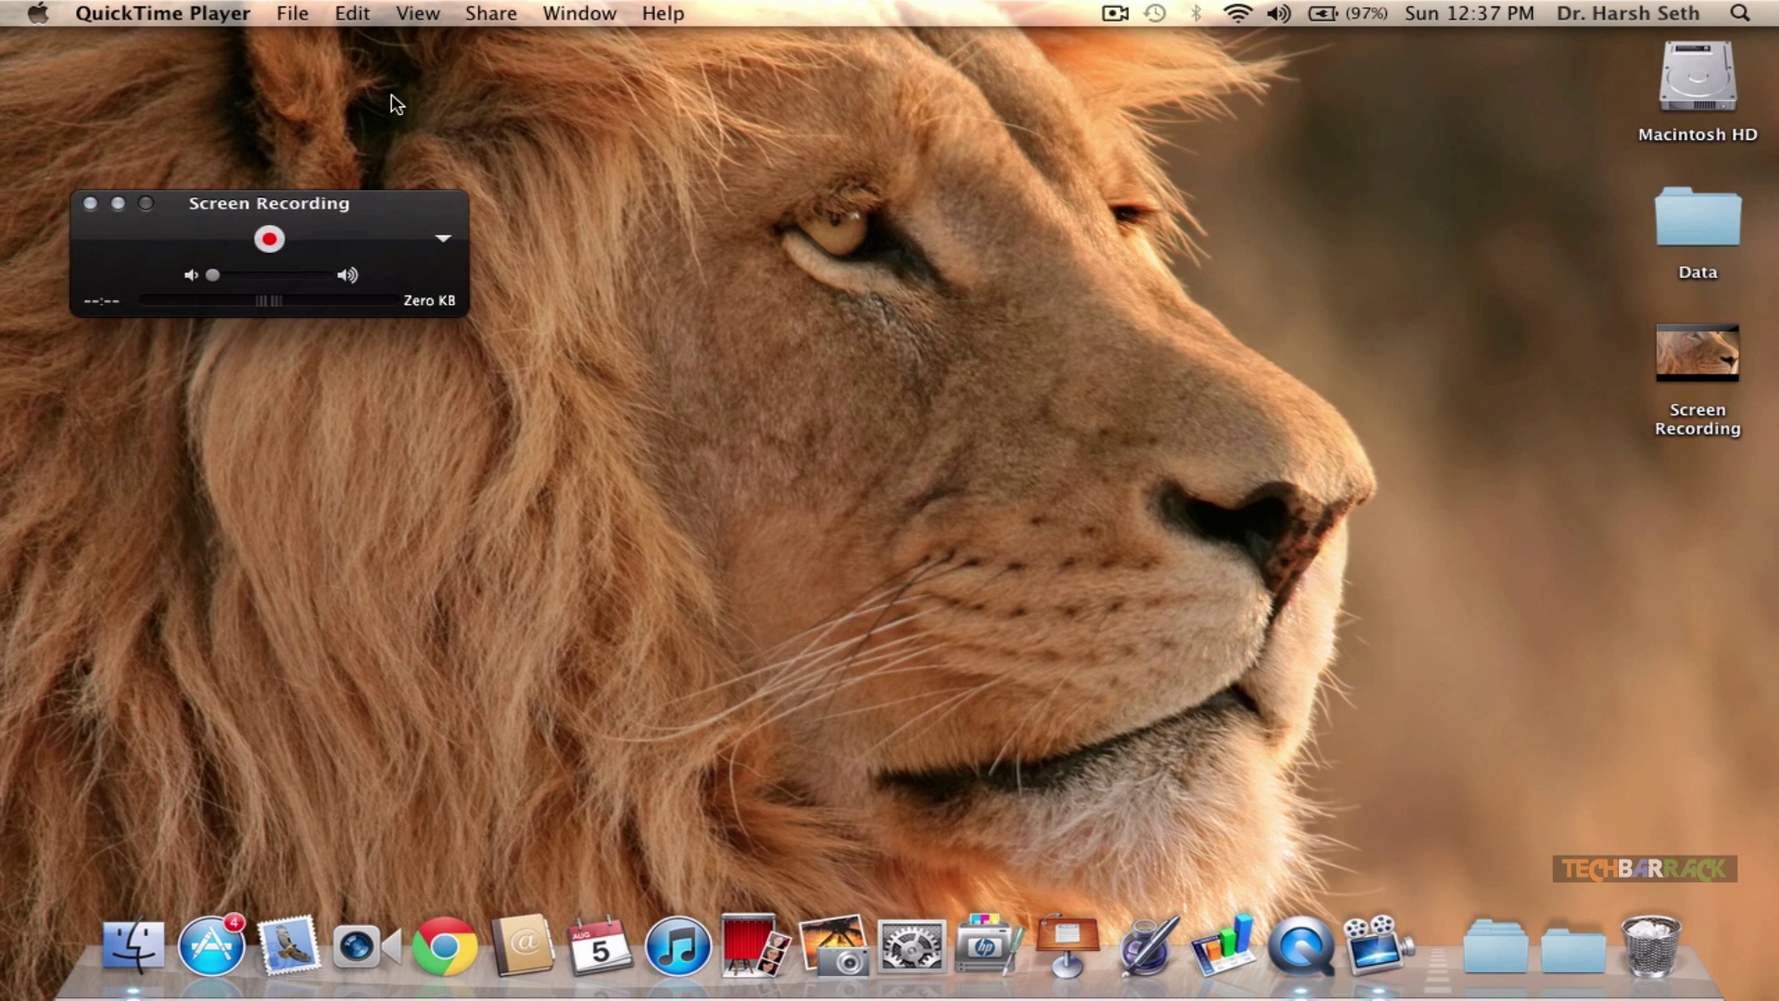
{"action": "left_click_drag", "start_coordinate": [339, 221], "coordinate": [1029, 420]}
{"action": "left_click", "coordinate": [957, 436]}
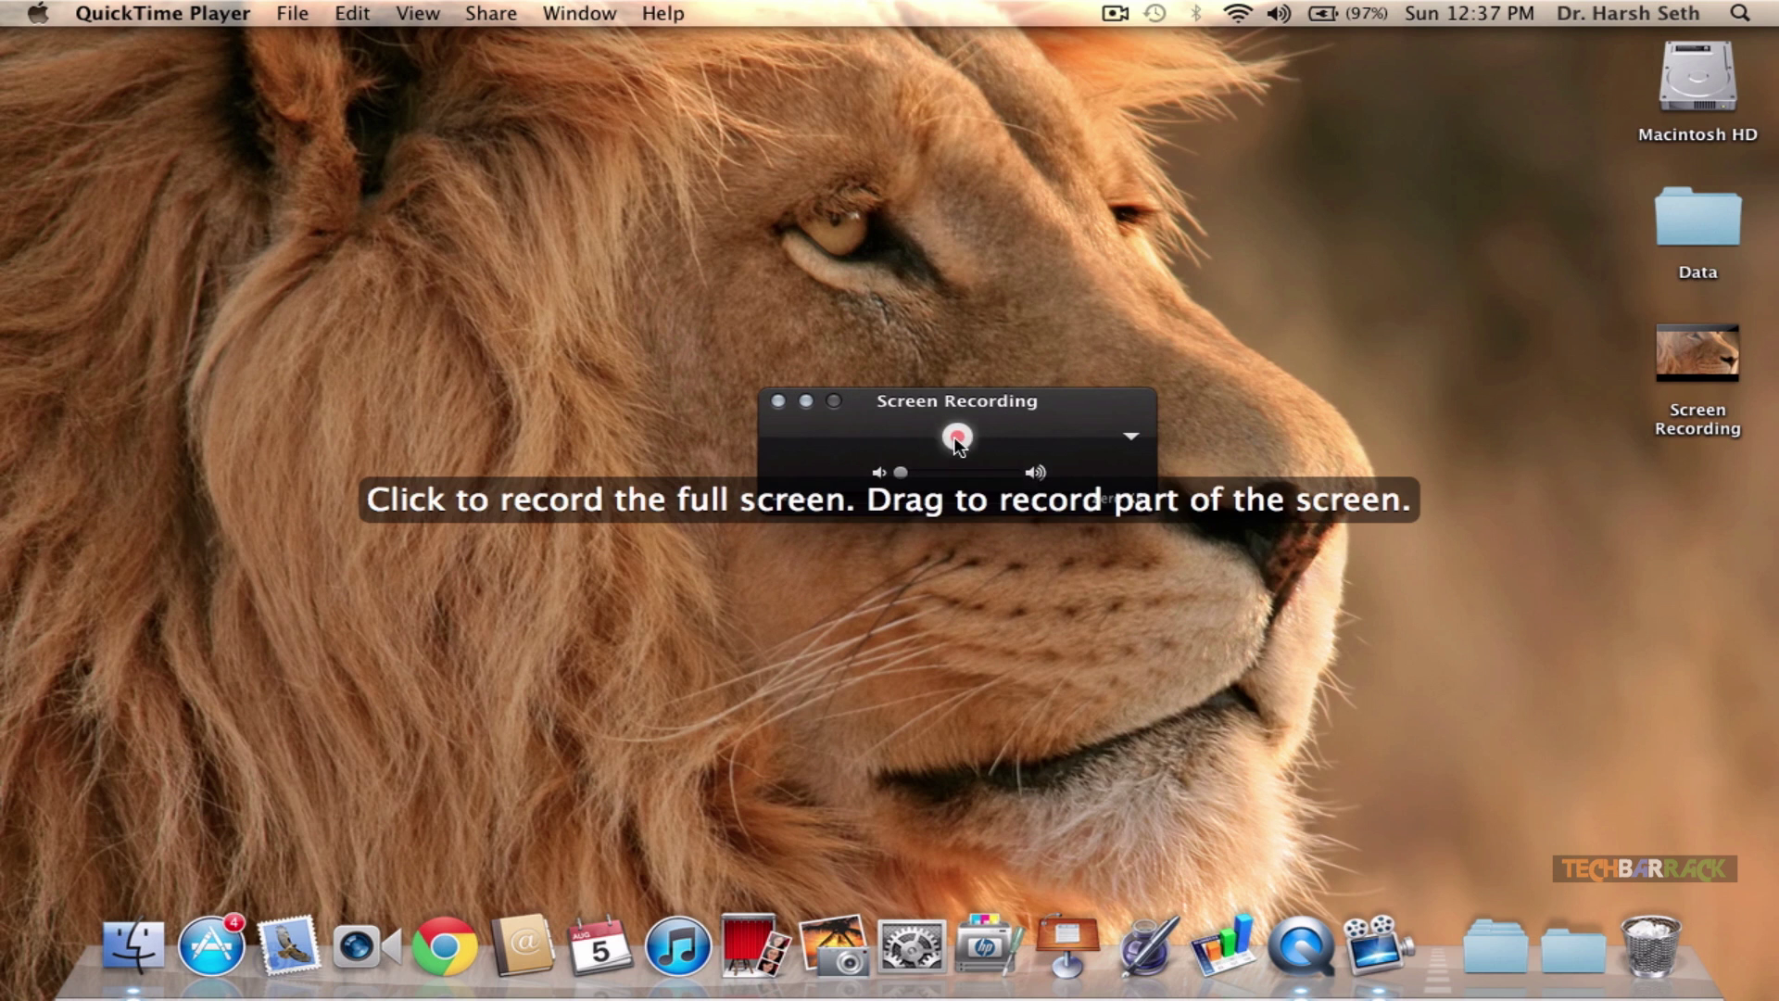
{"action": "left_click", "coordinate": [898, 293]}
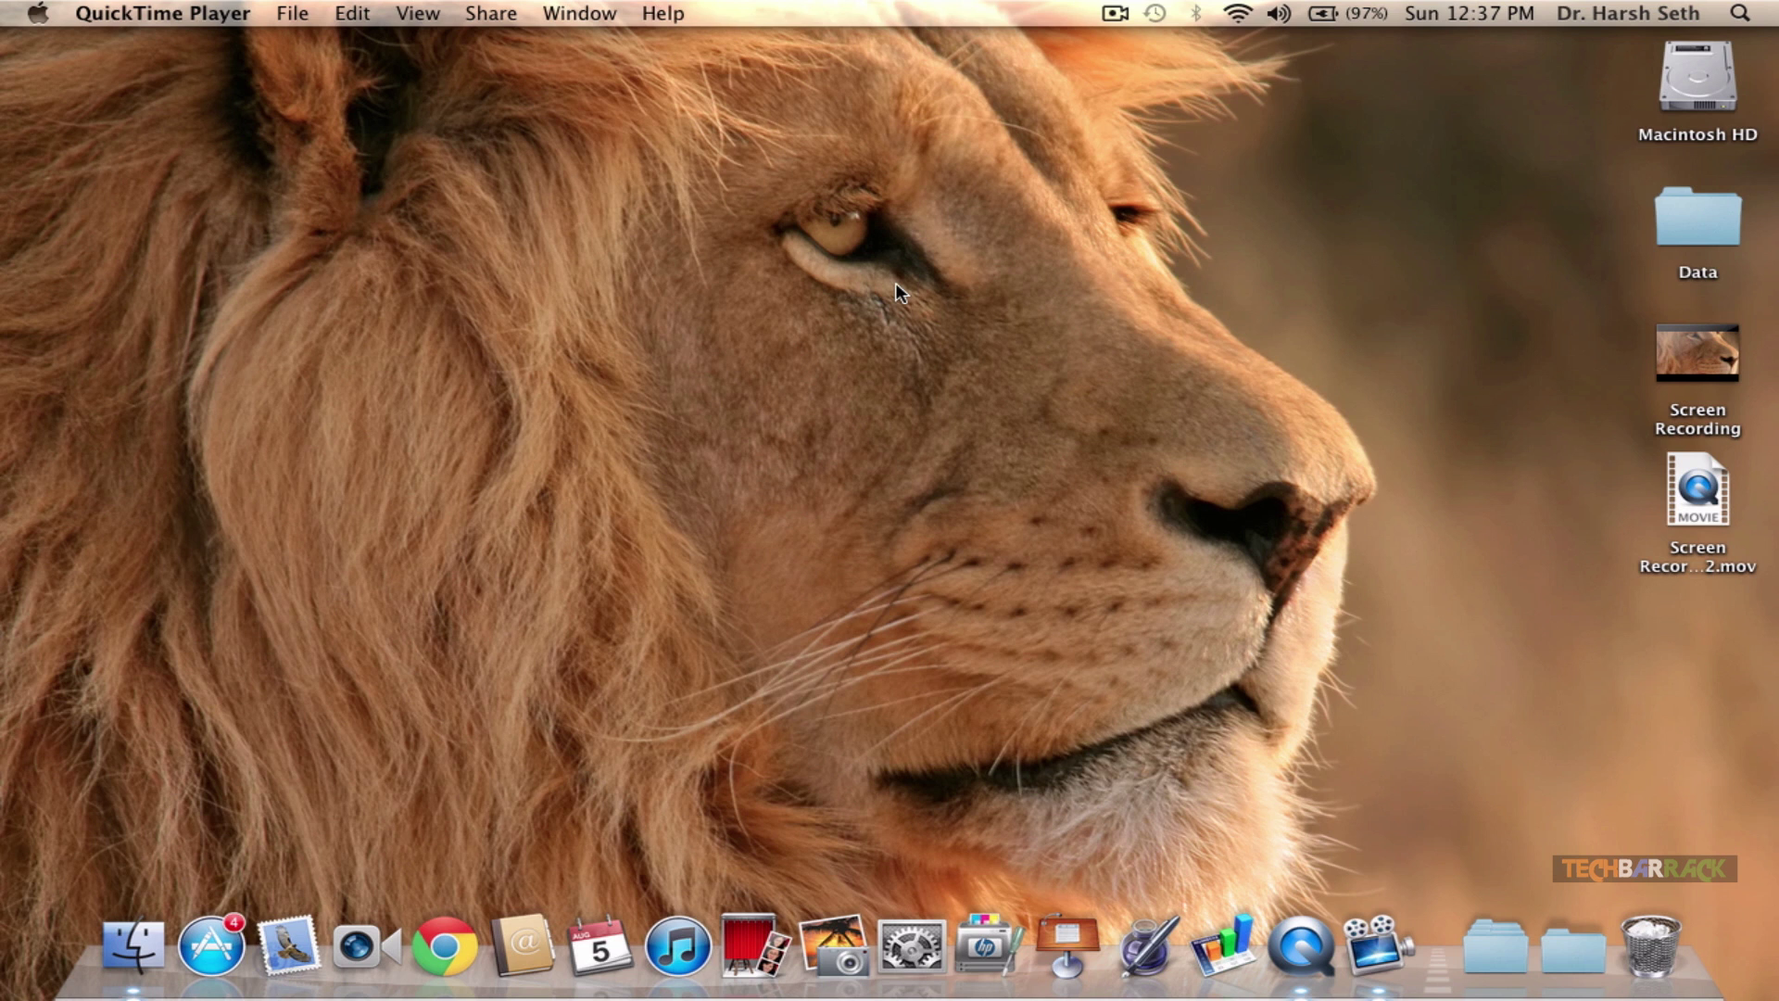
{"action": "left_click", "coordinate": [896, 293]}
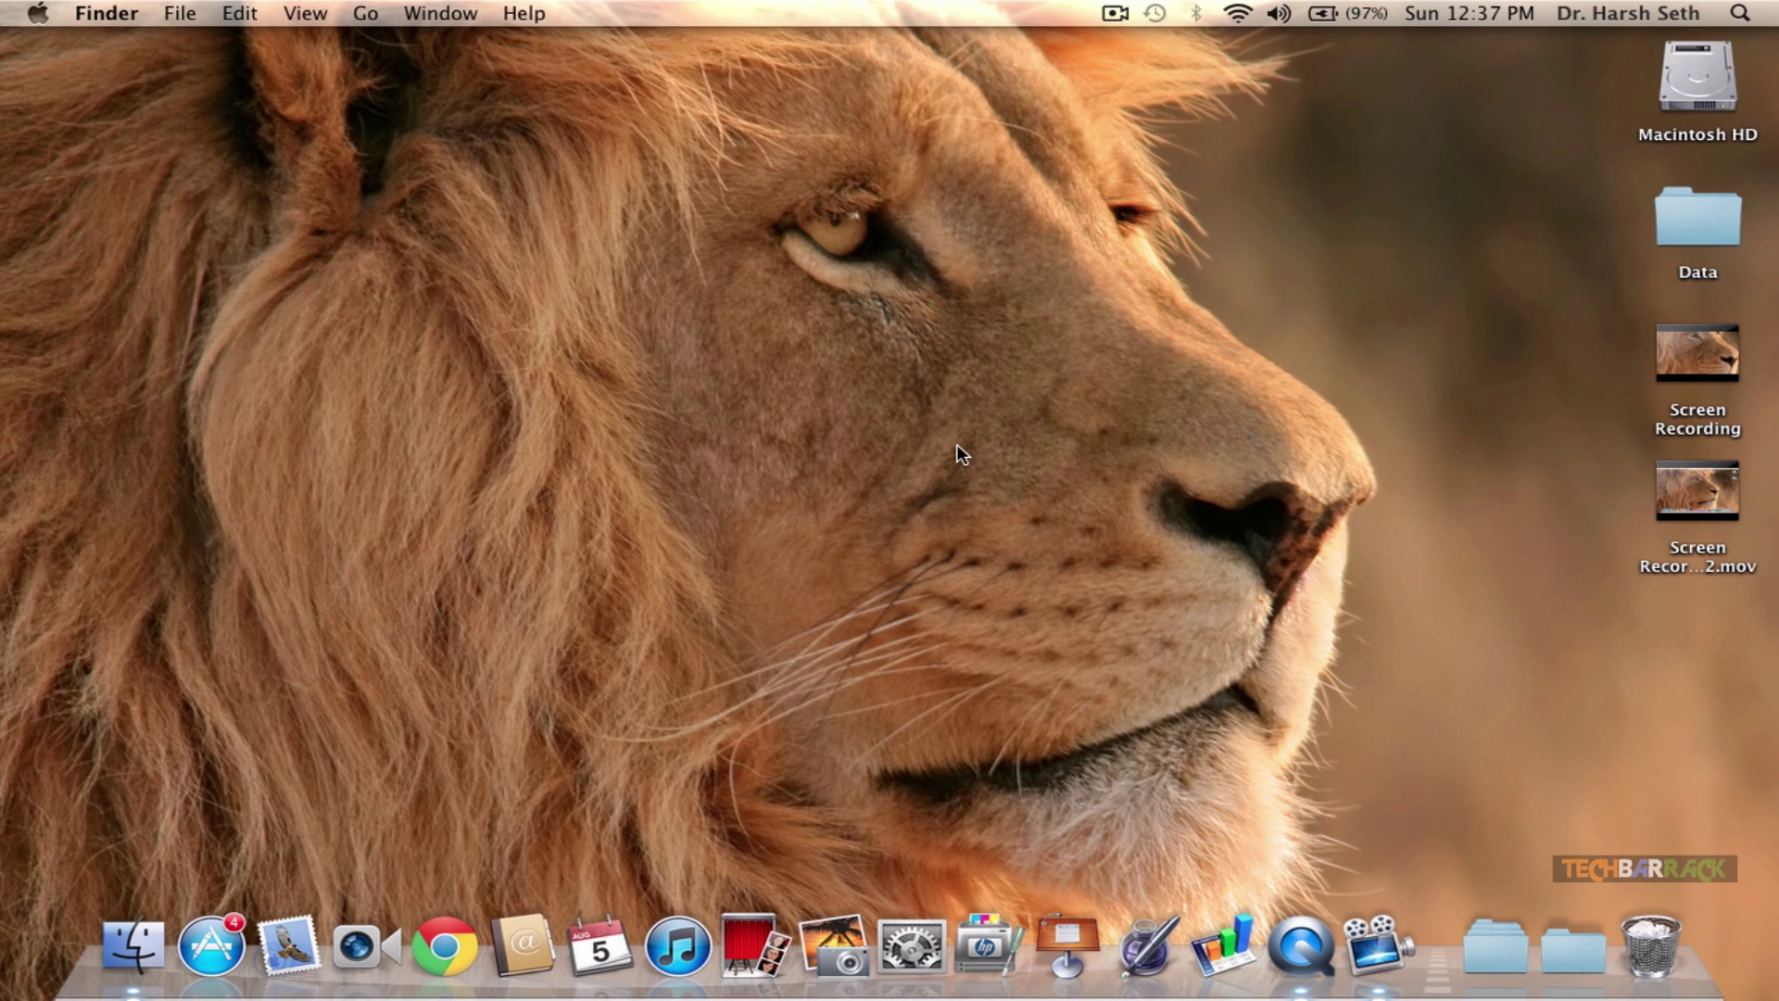
{"action": "key", "text": "ctrl+super+Escape"}
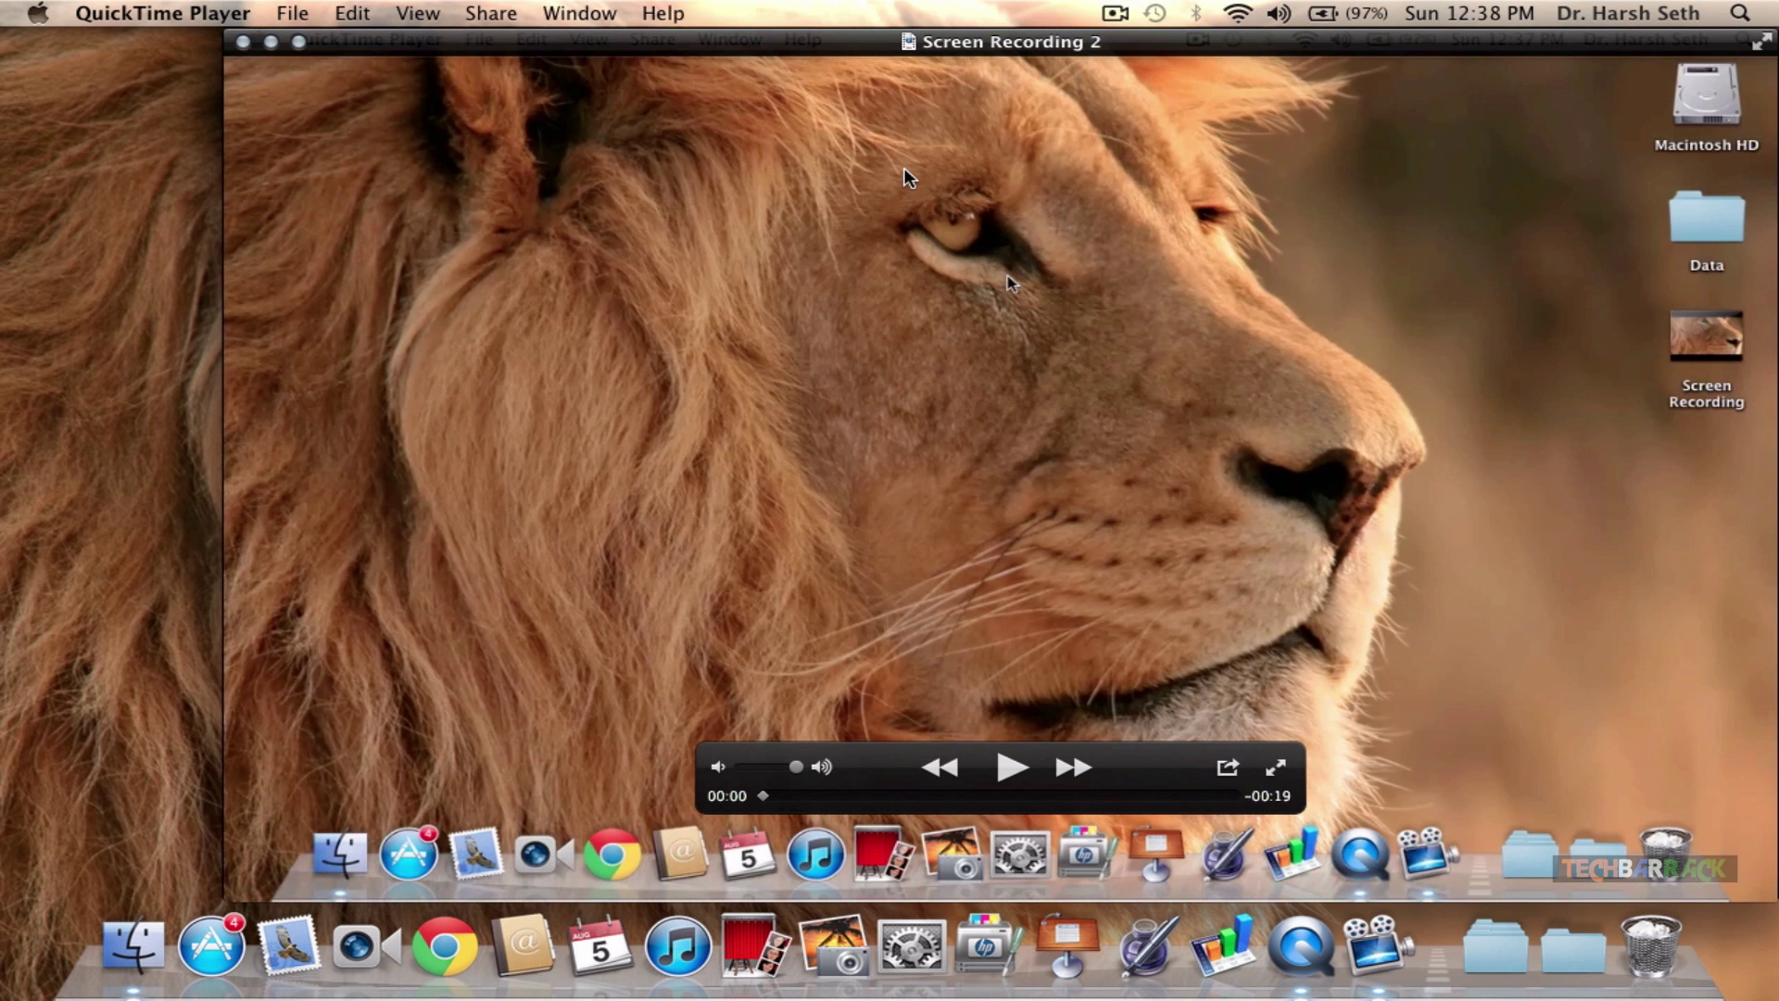
- Play back the full-screen recording and return to the windowed view
{"action": "left_click_drag", "start_coordinate": [971, 49], "coordinate": [855, 51]}
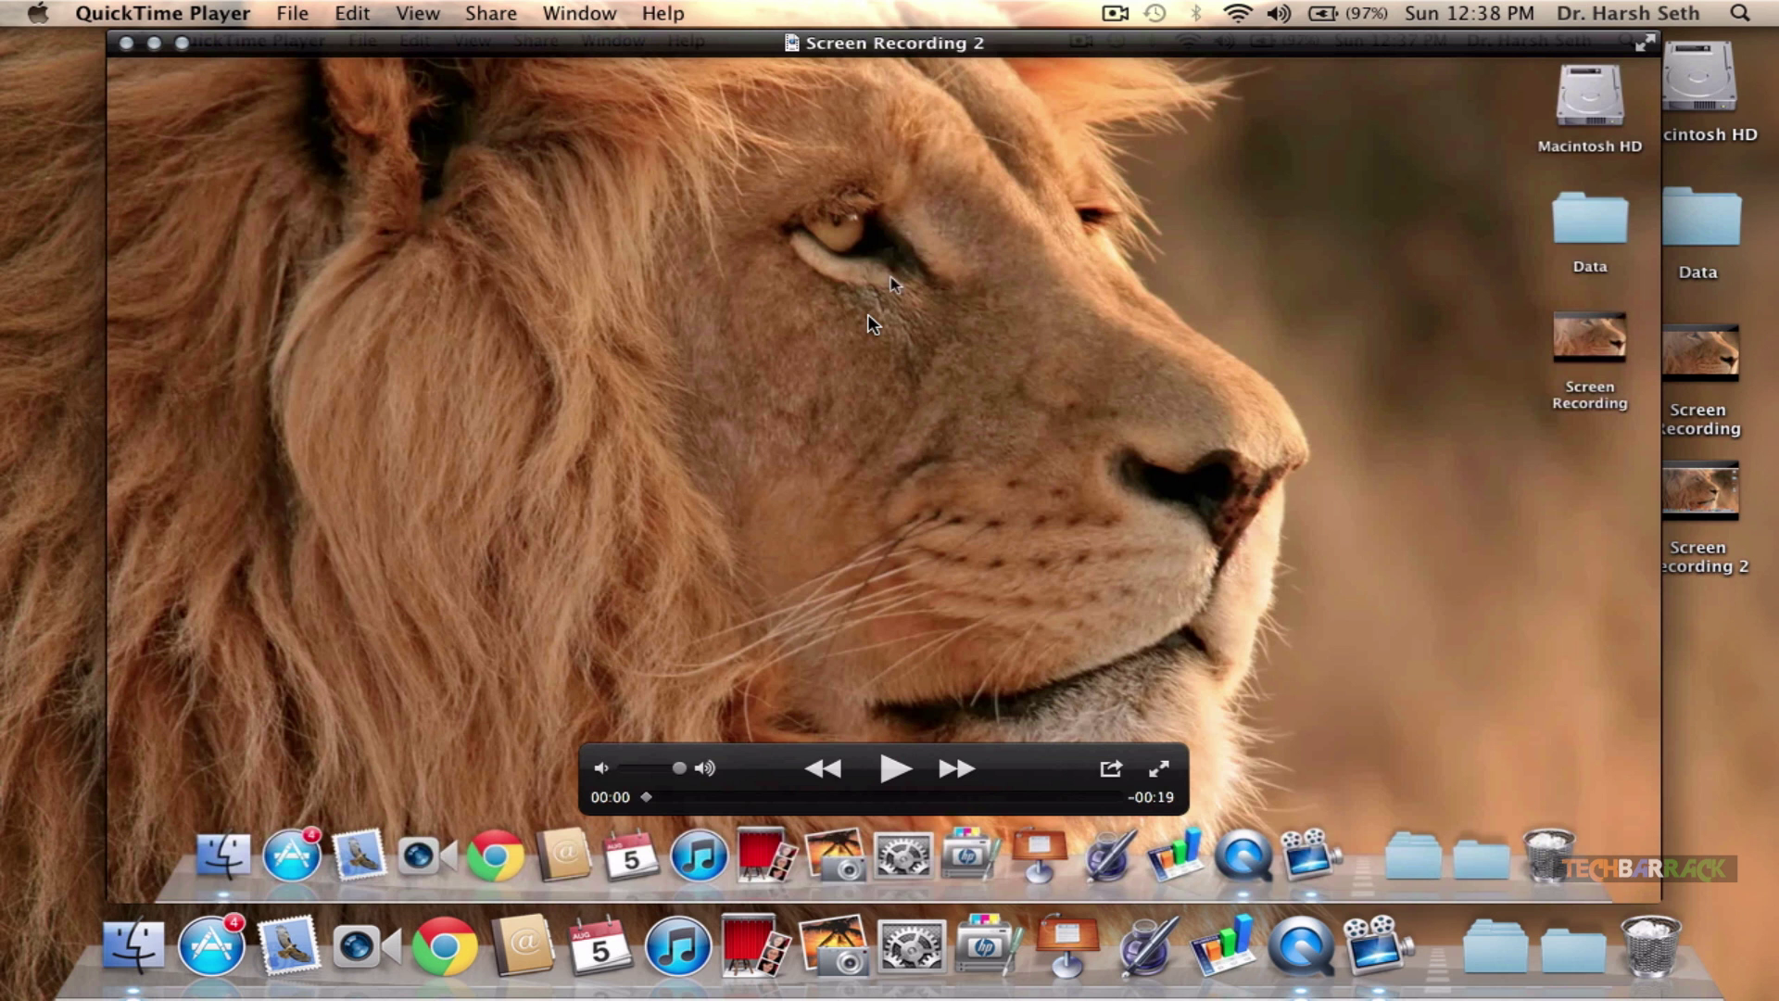
{"action": "key", "text": "space"}
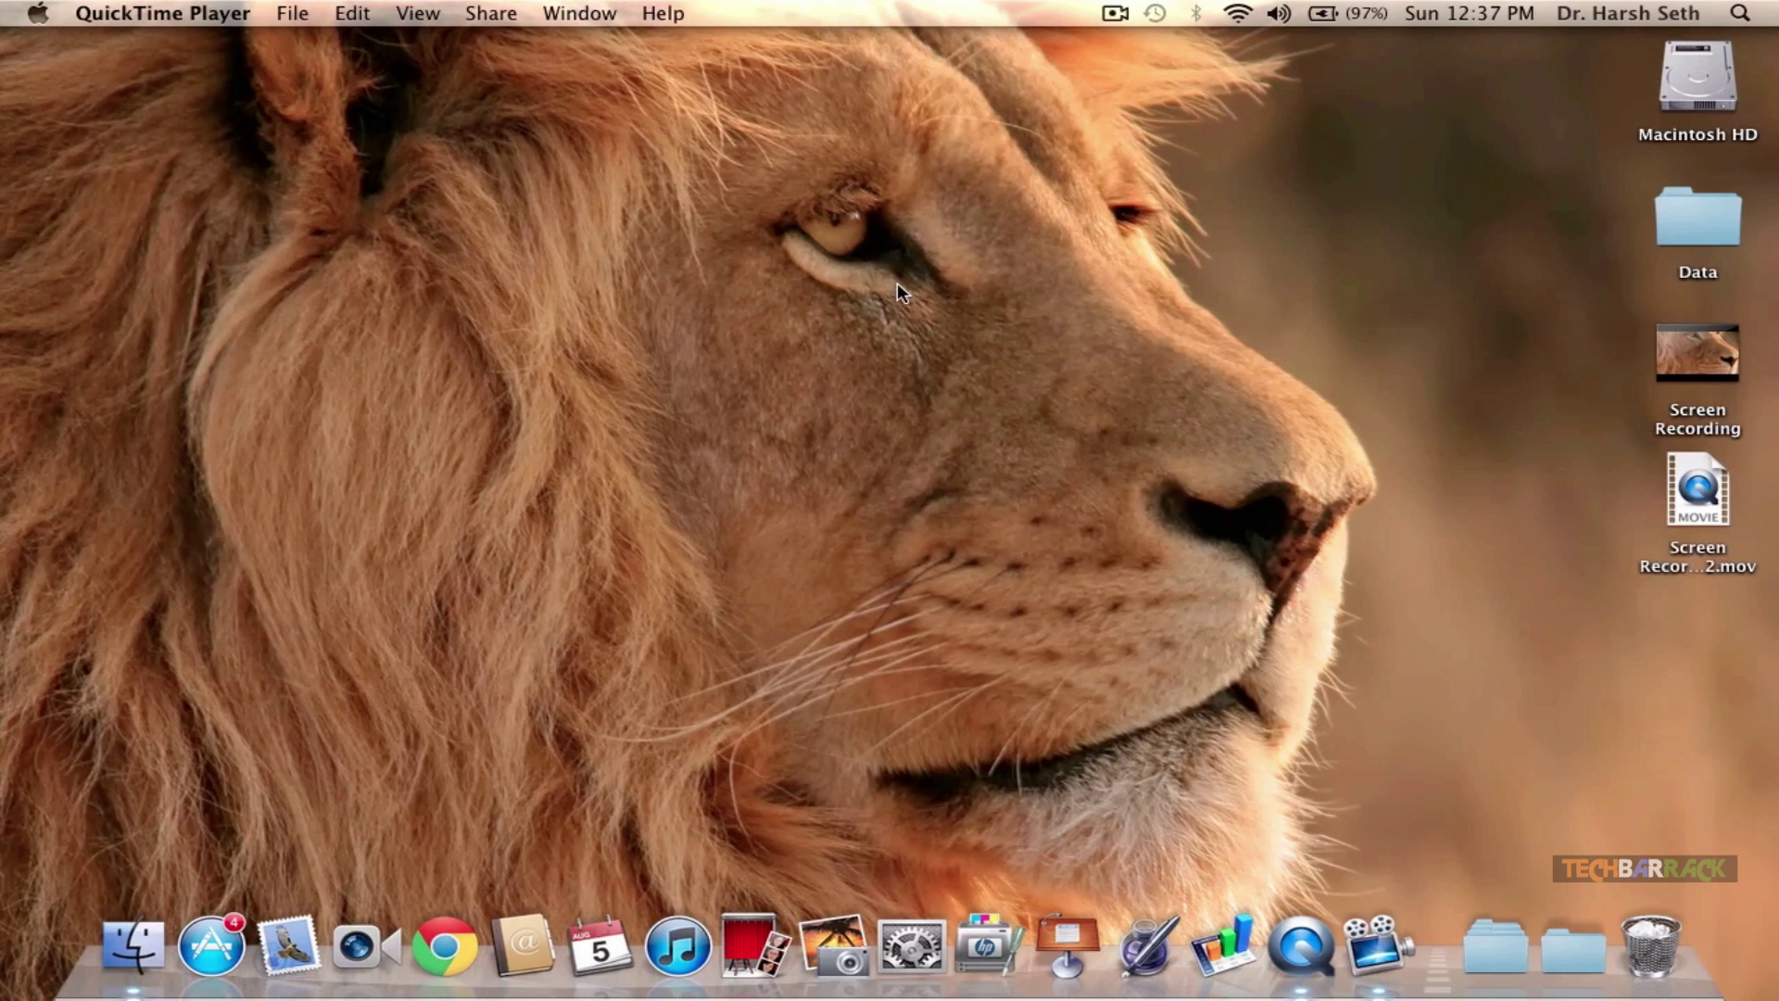
{"action": "key", "text": "Escape"}
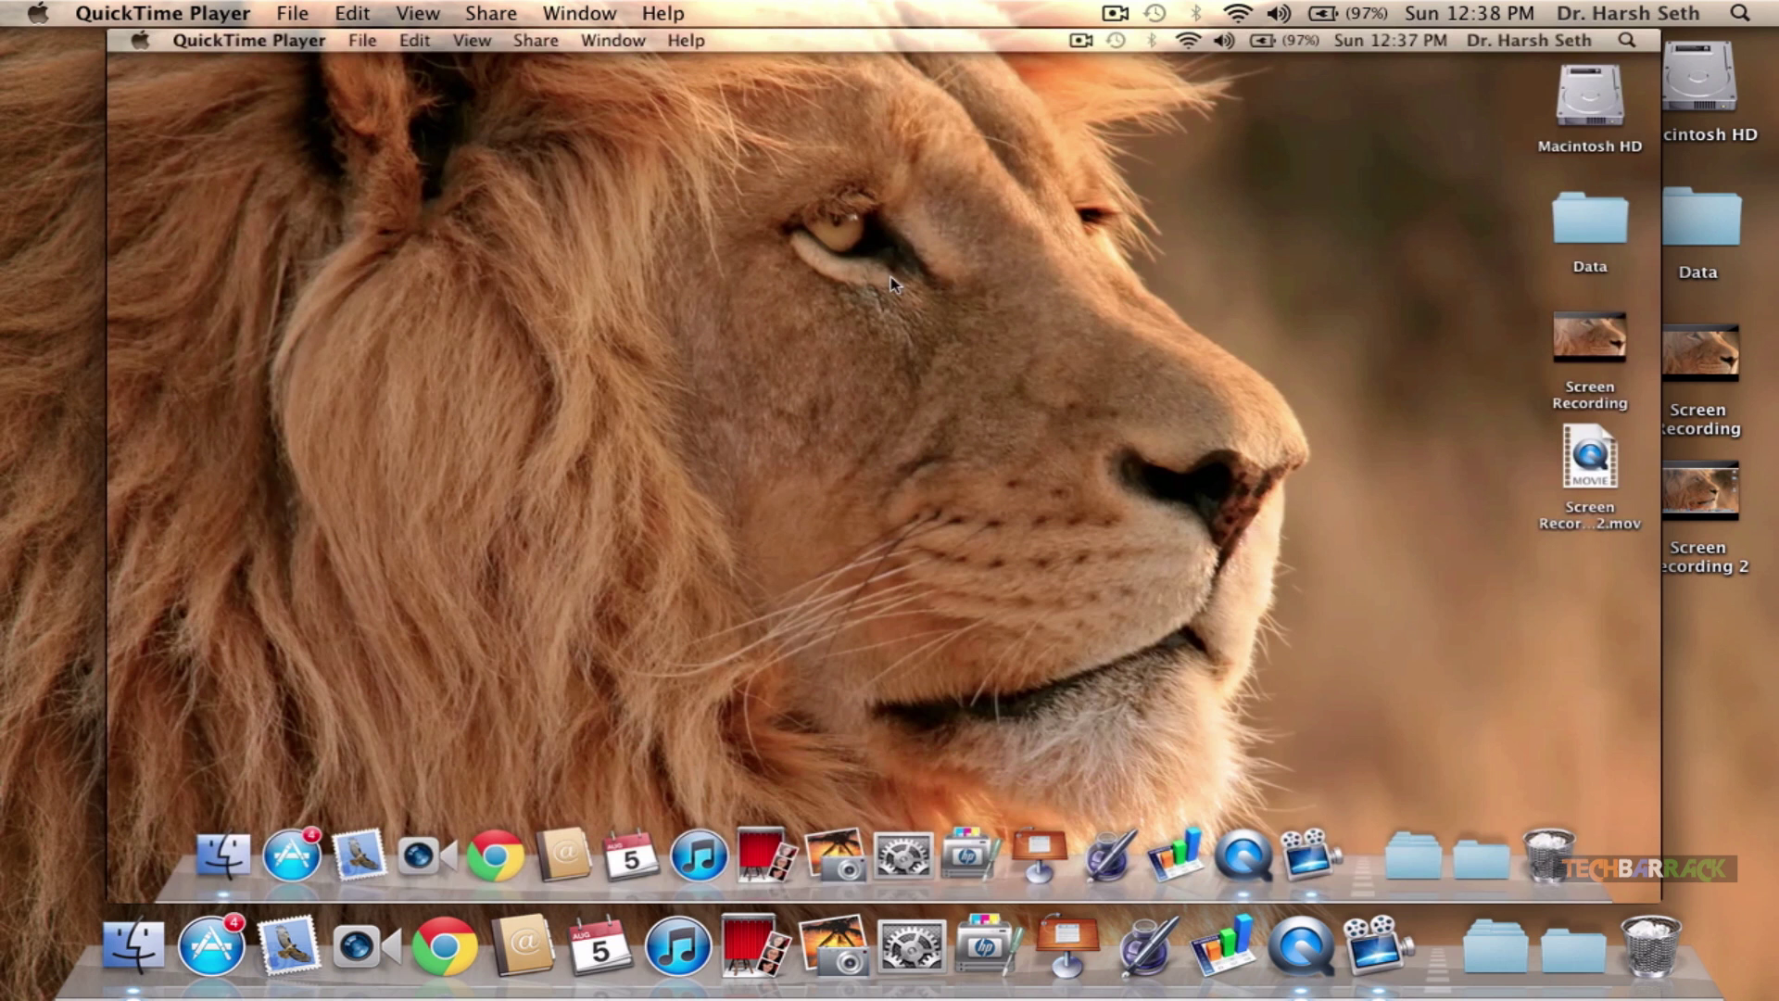
{"action": "mouse_move", "coordinate": [310, 187]}
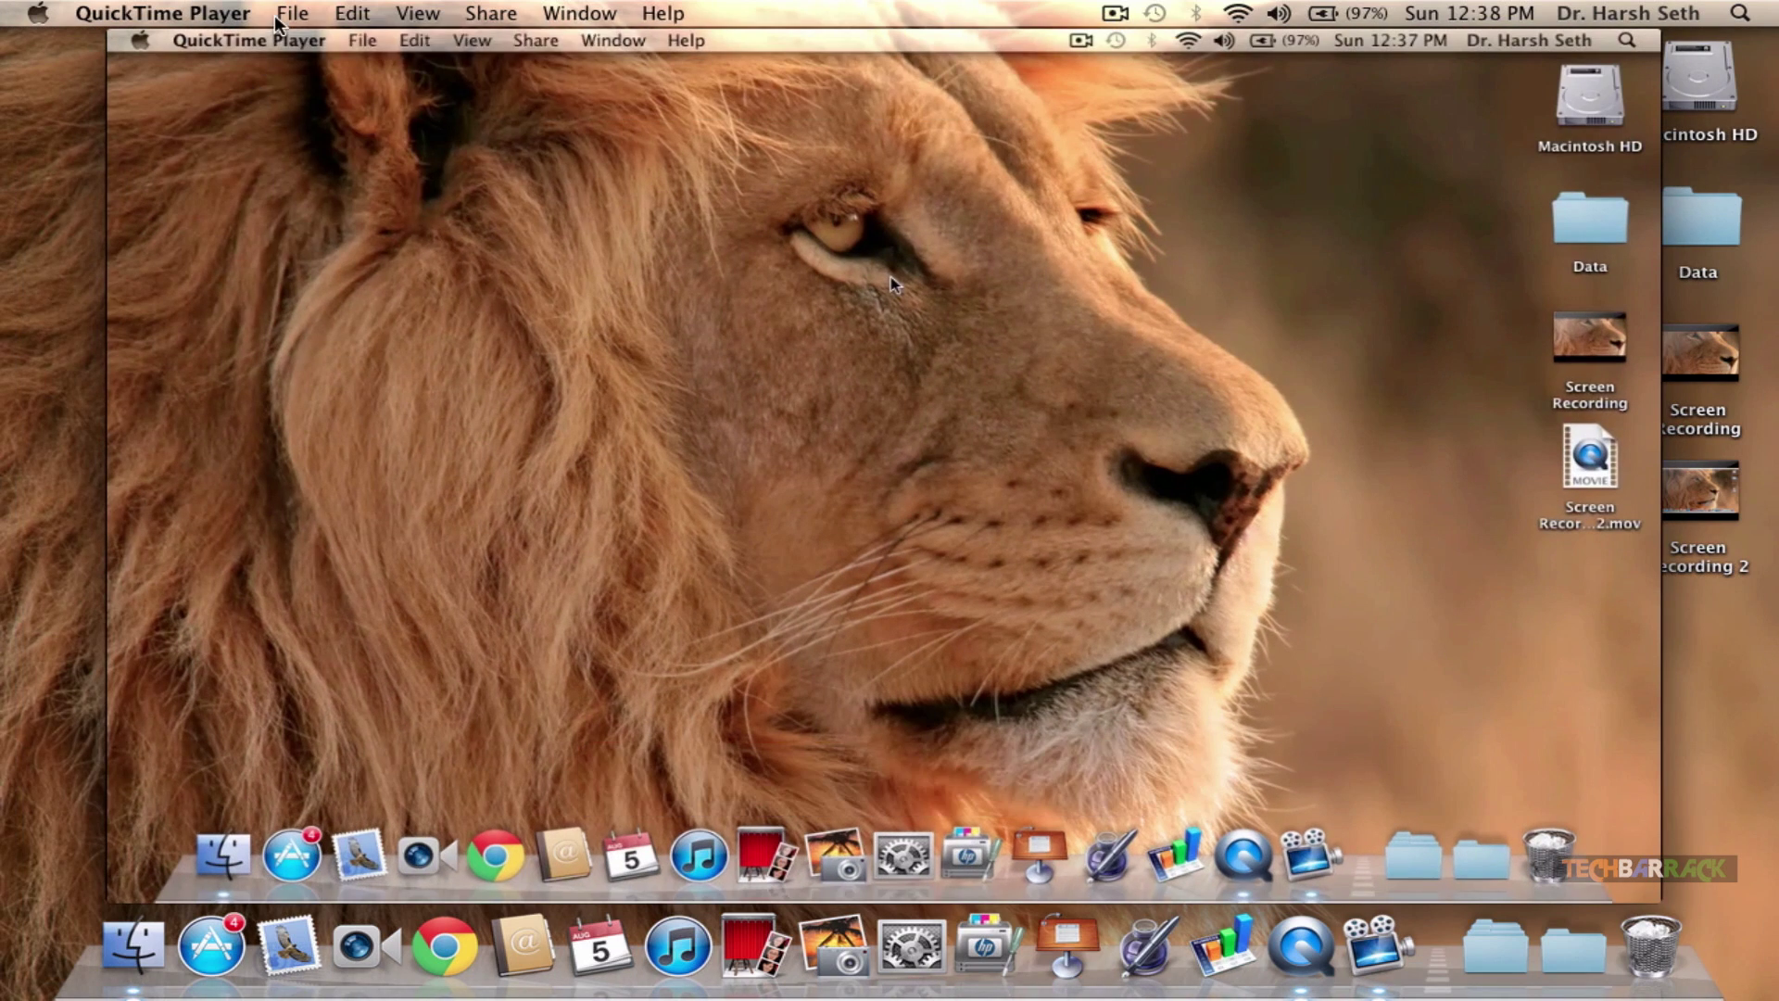
{"action": "left_click", "coordinate": [278, 15]}
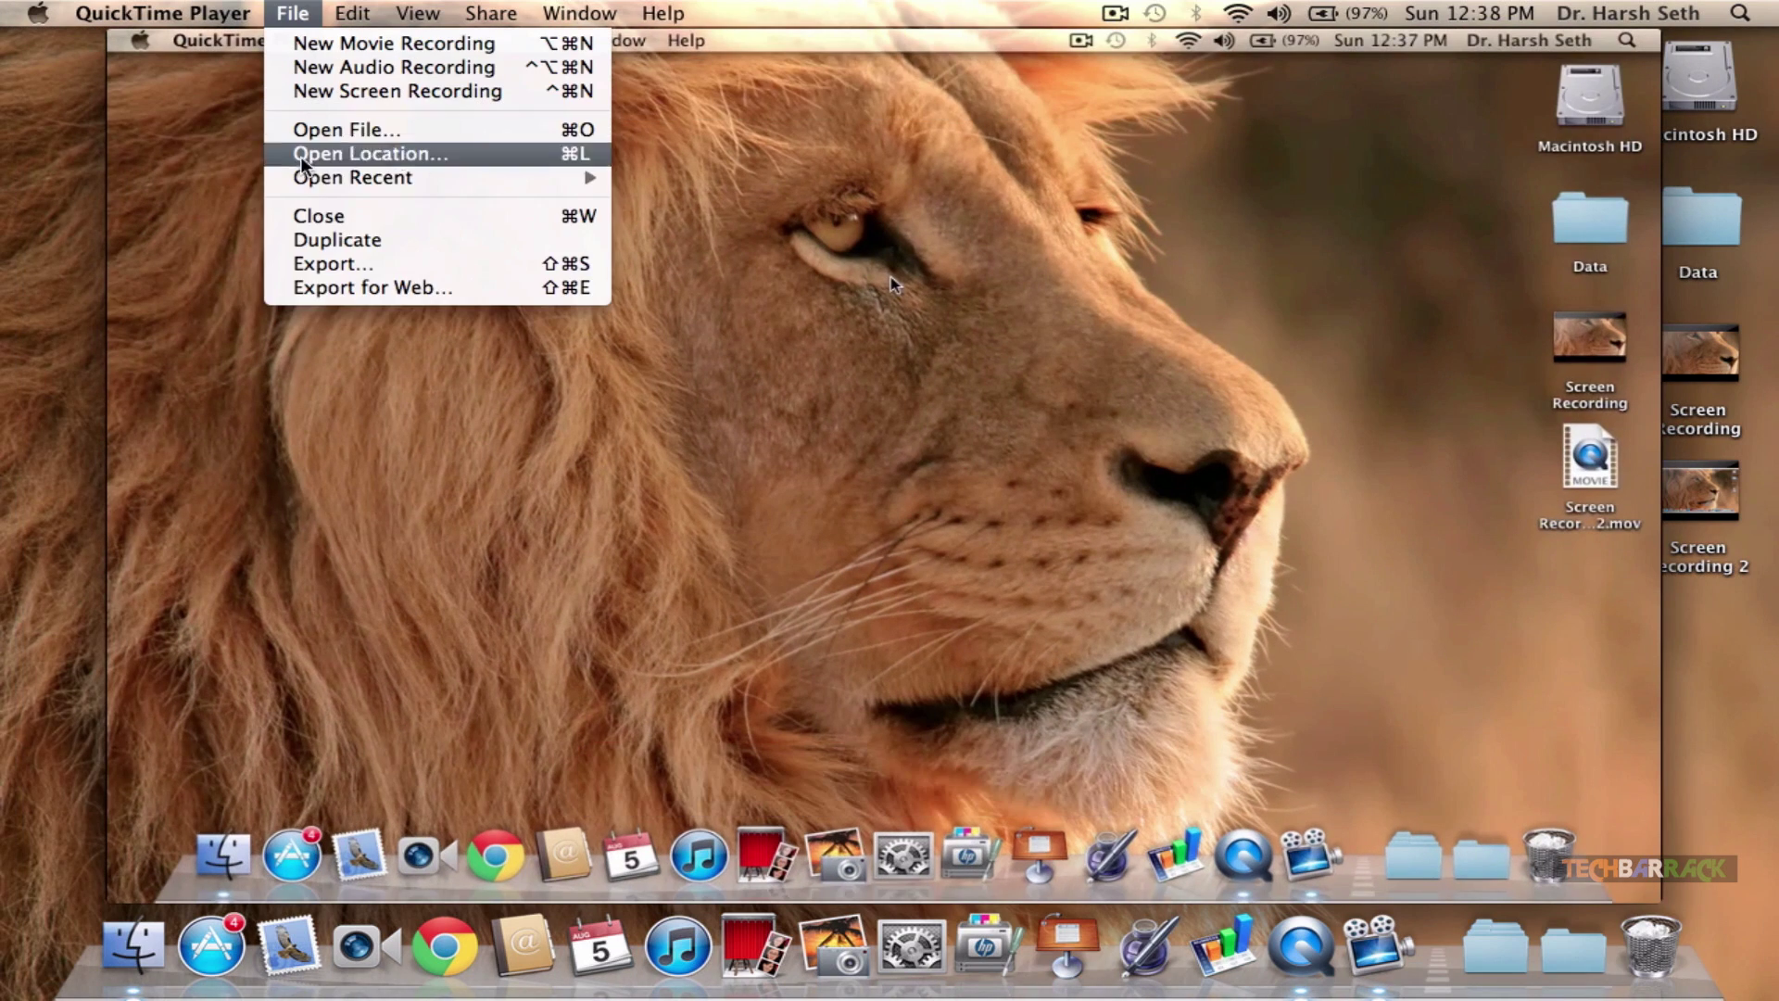
{"action": "left_click", "coordinate": [335, 264]}
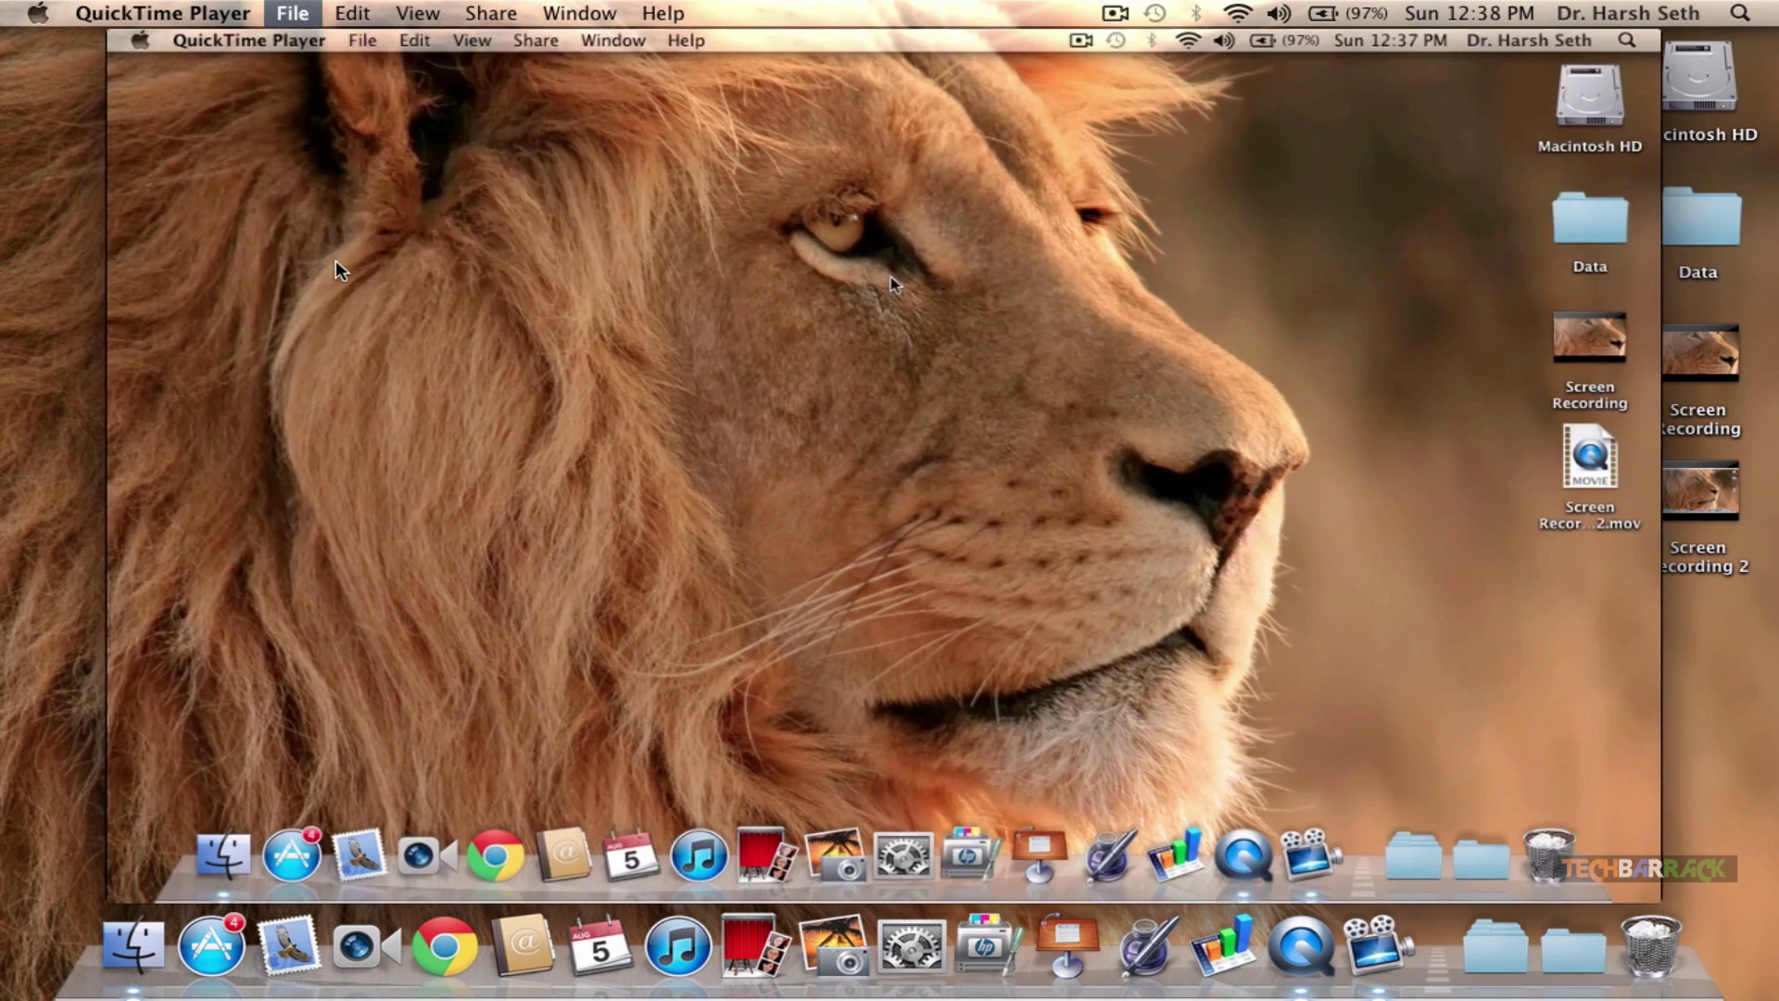
{"action": "left_click", "coordinate": [821, 530]}
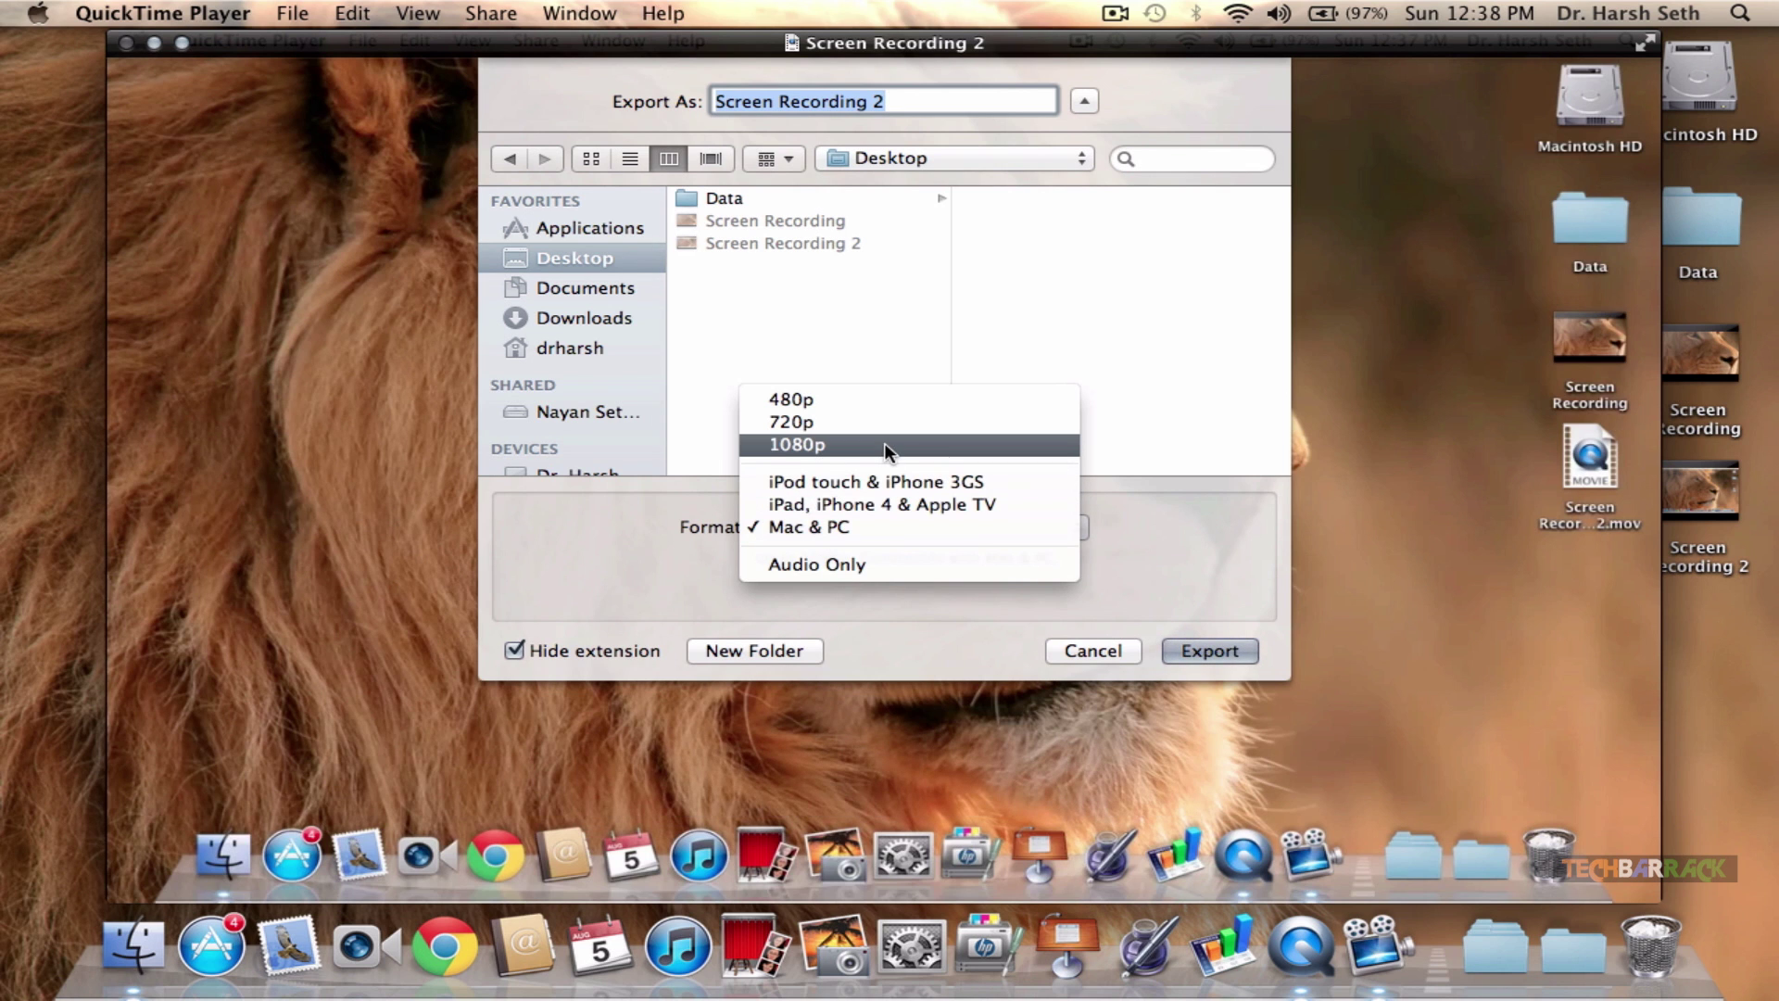
{"action": "left_click", "coordinate": [1058, 649]}
{"action": "left_click", "coordinate": [1059, 649]}
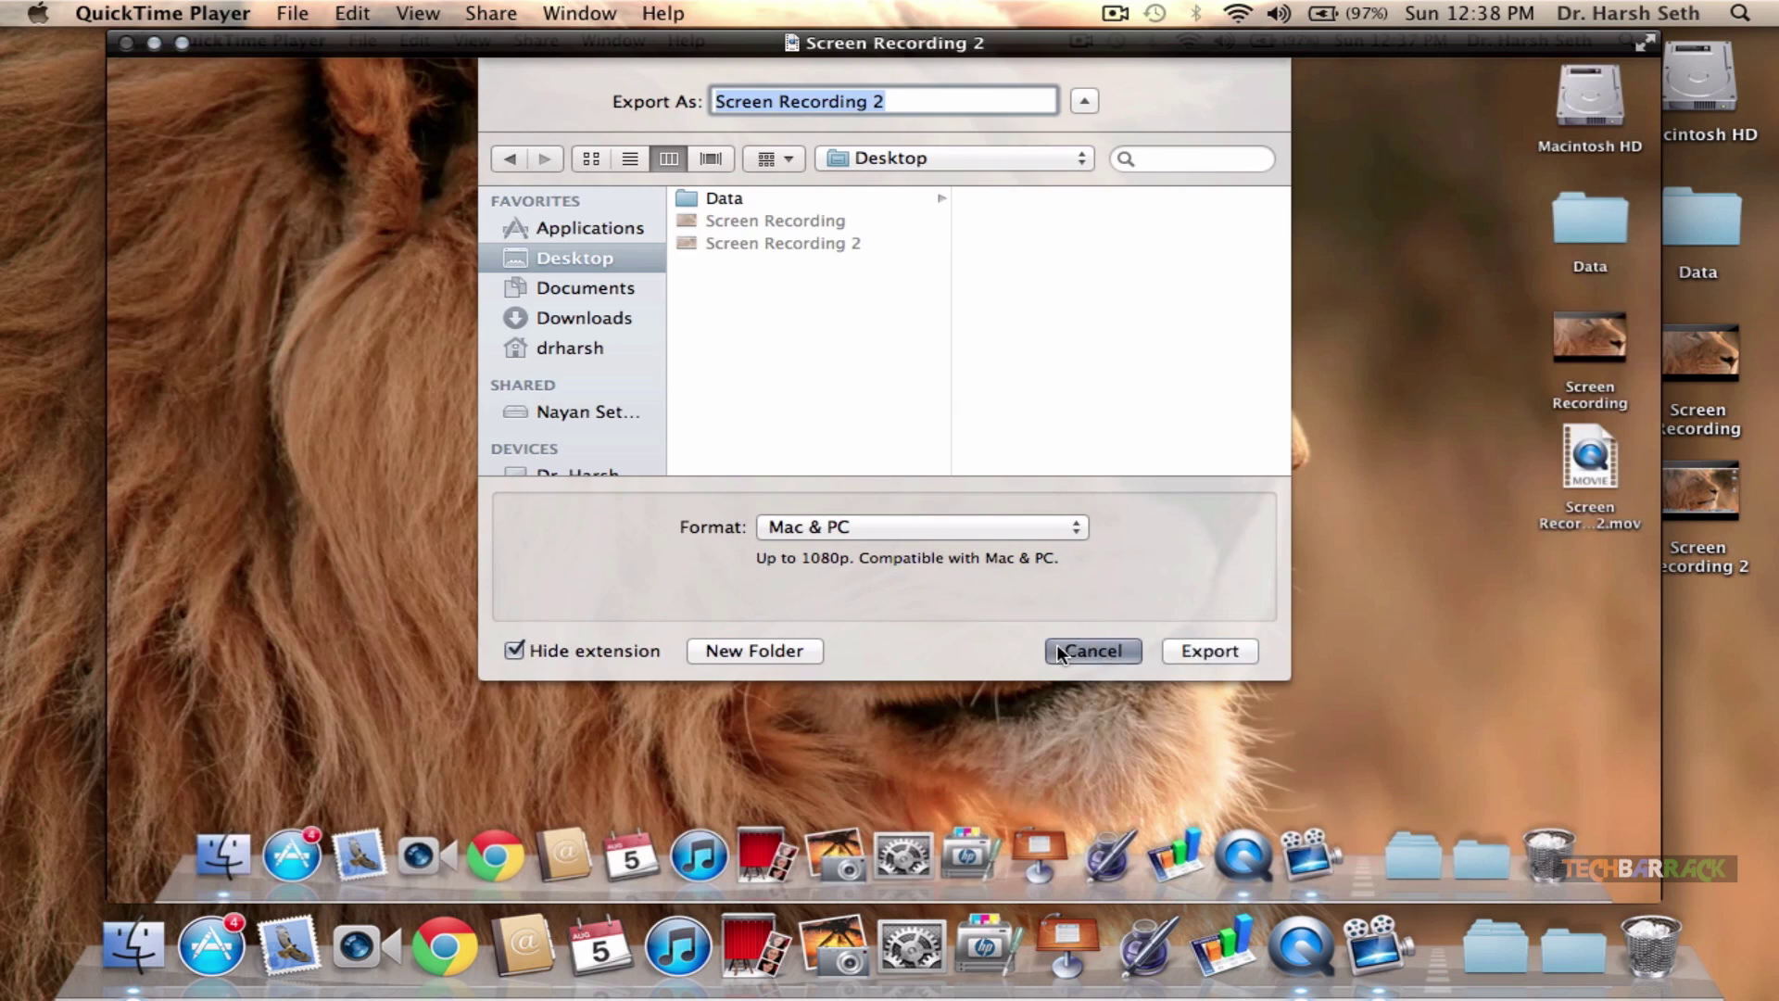
- Export Screen Recording 2 to the Desktop as "tet" in 1080p format and close the recording's window
{"action": "left_click", "coordinate": [295, 13]}
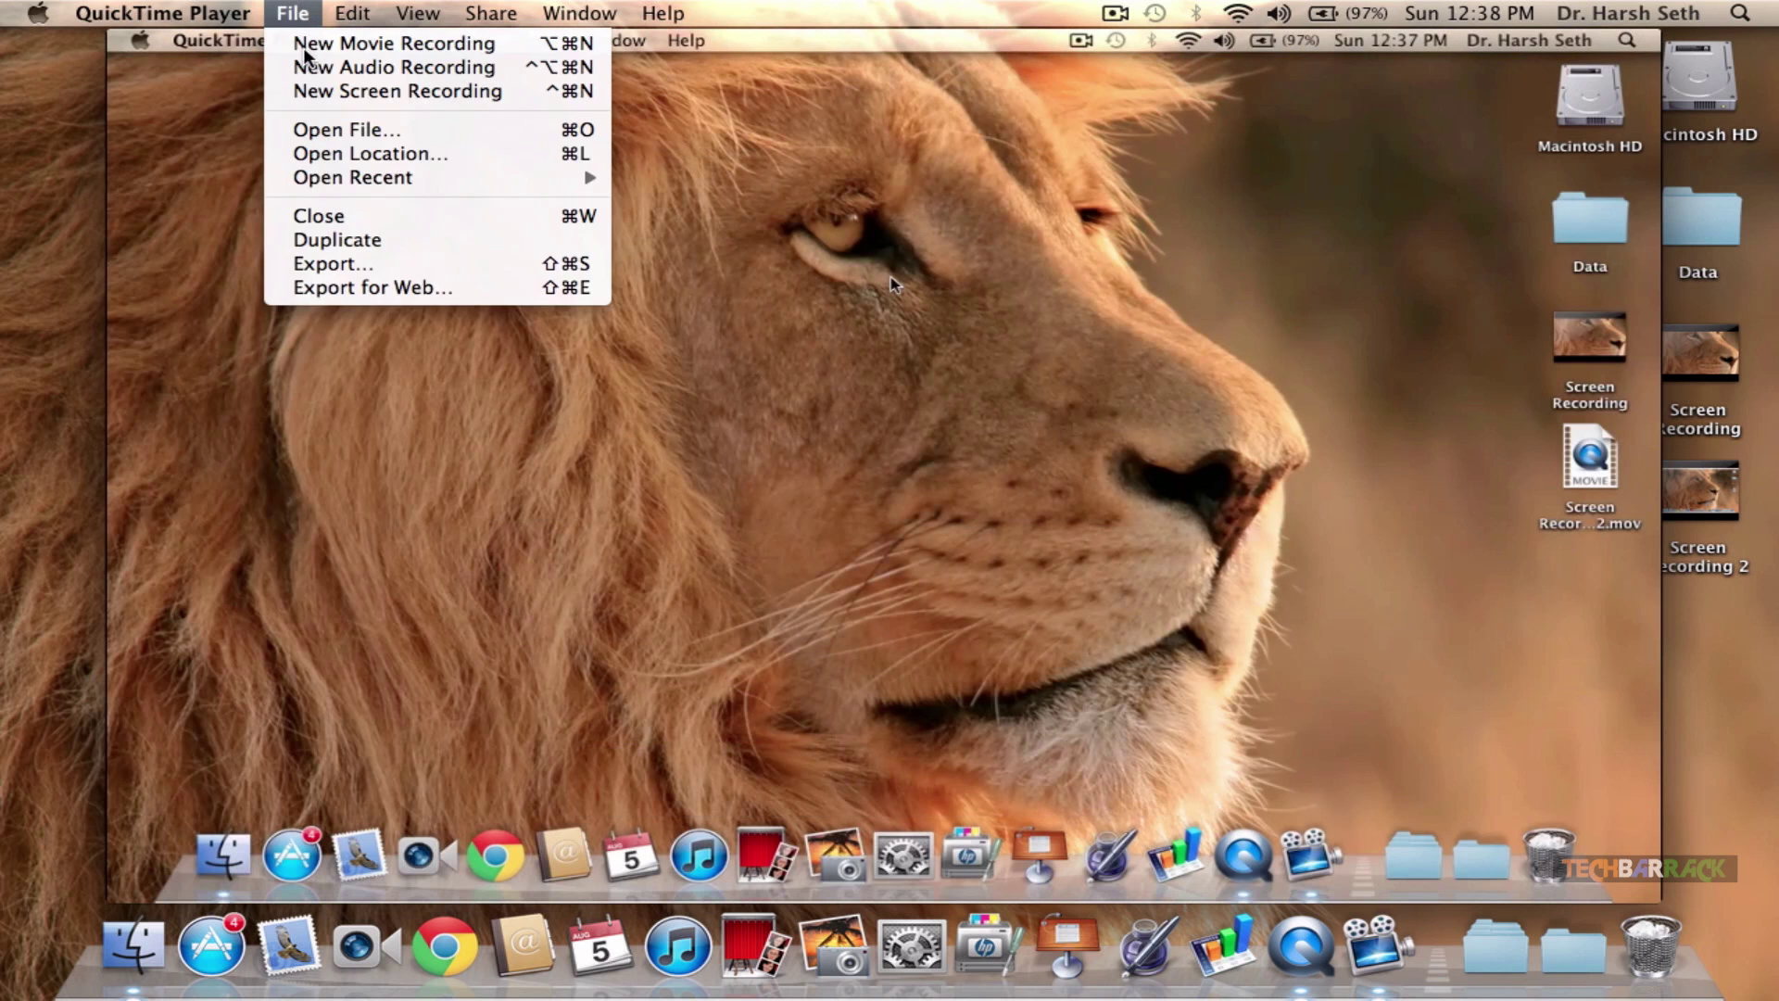
{"action": "left_click", "coordinate": [333, 263]}
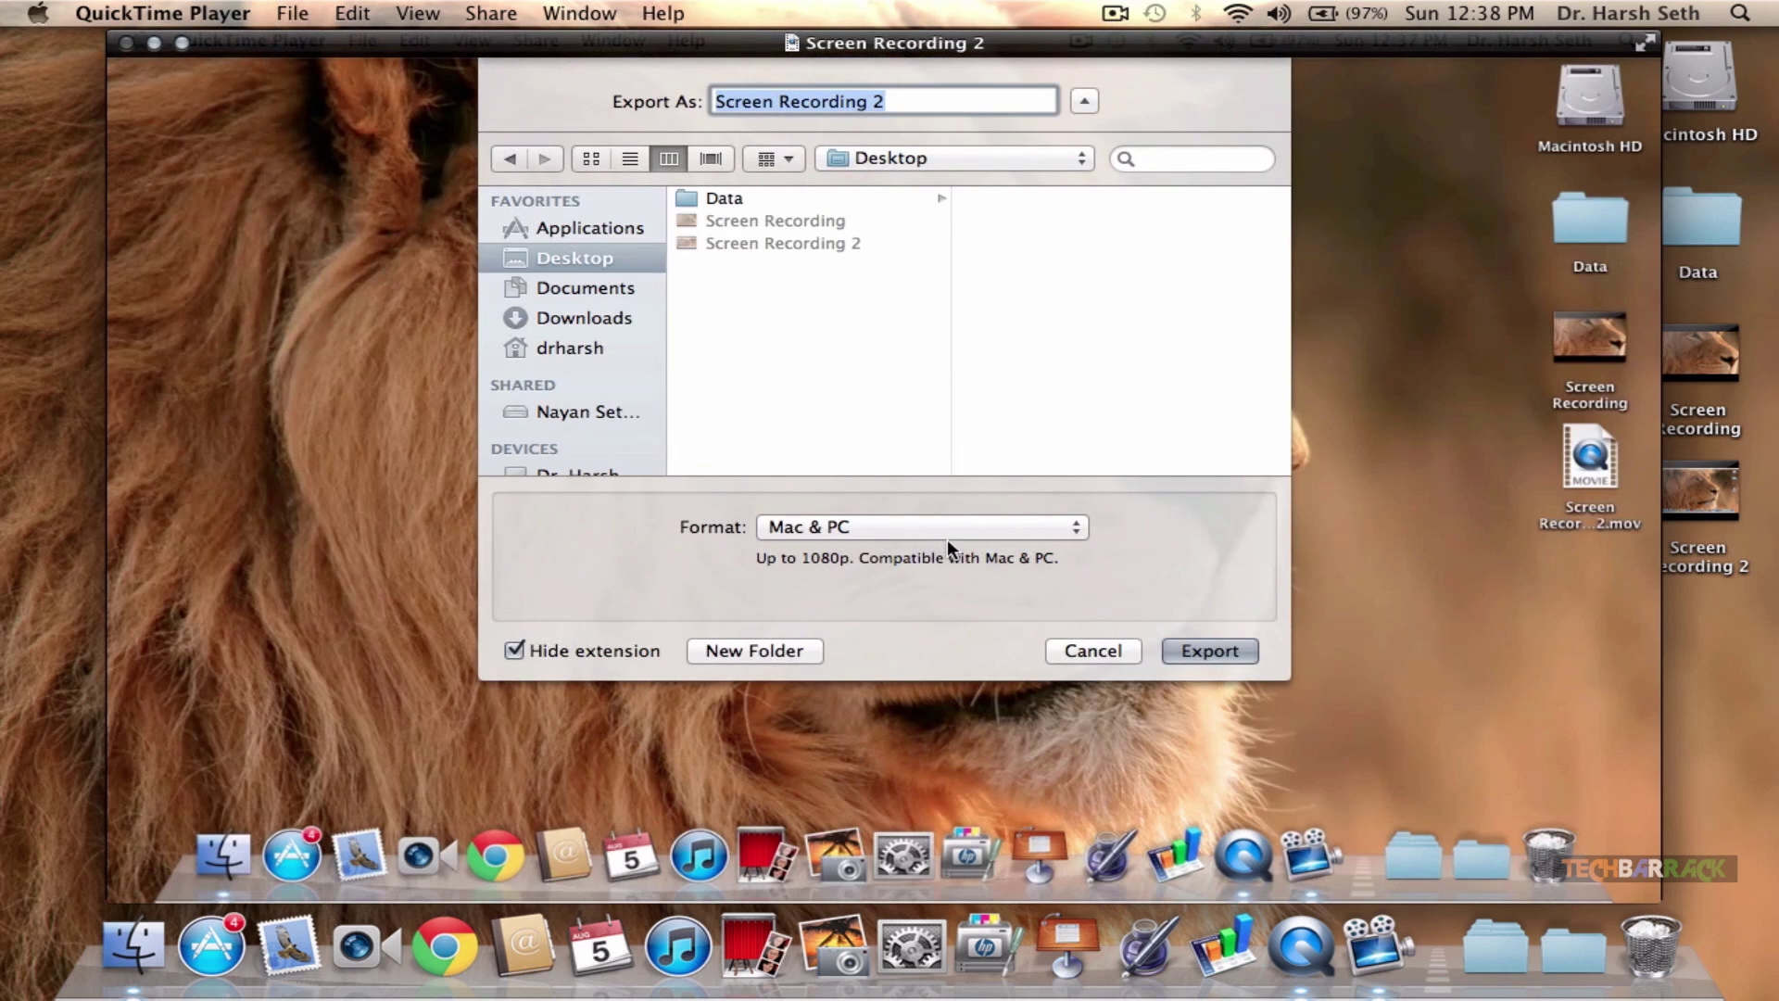
{"action": "left_click", "coordinate": [961, 526]}
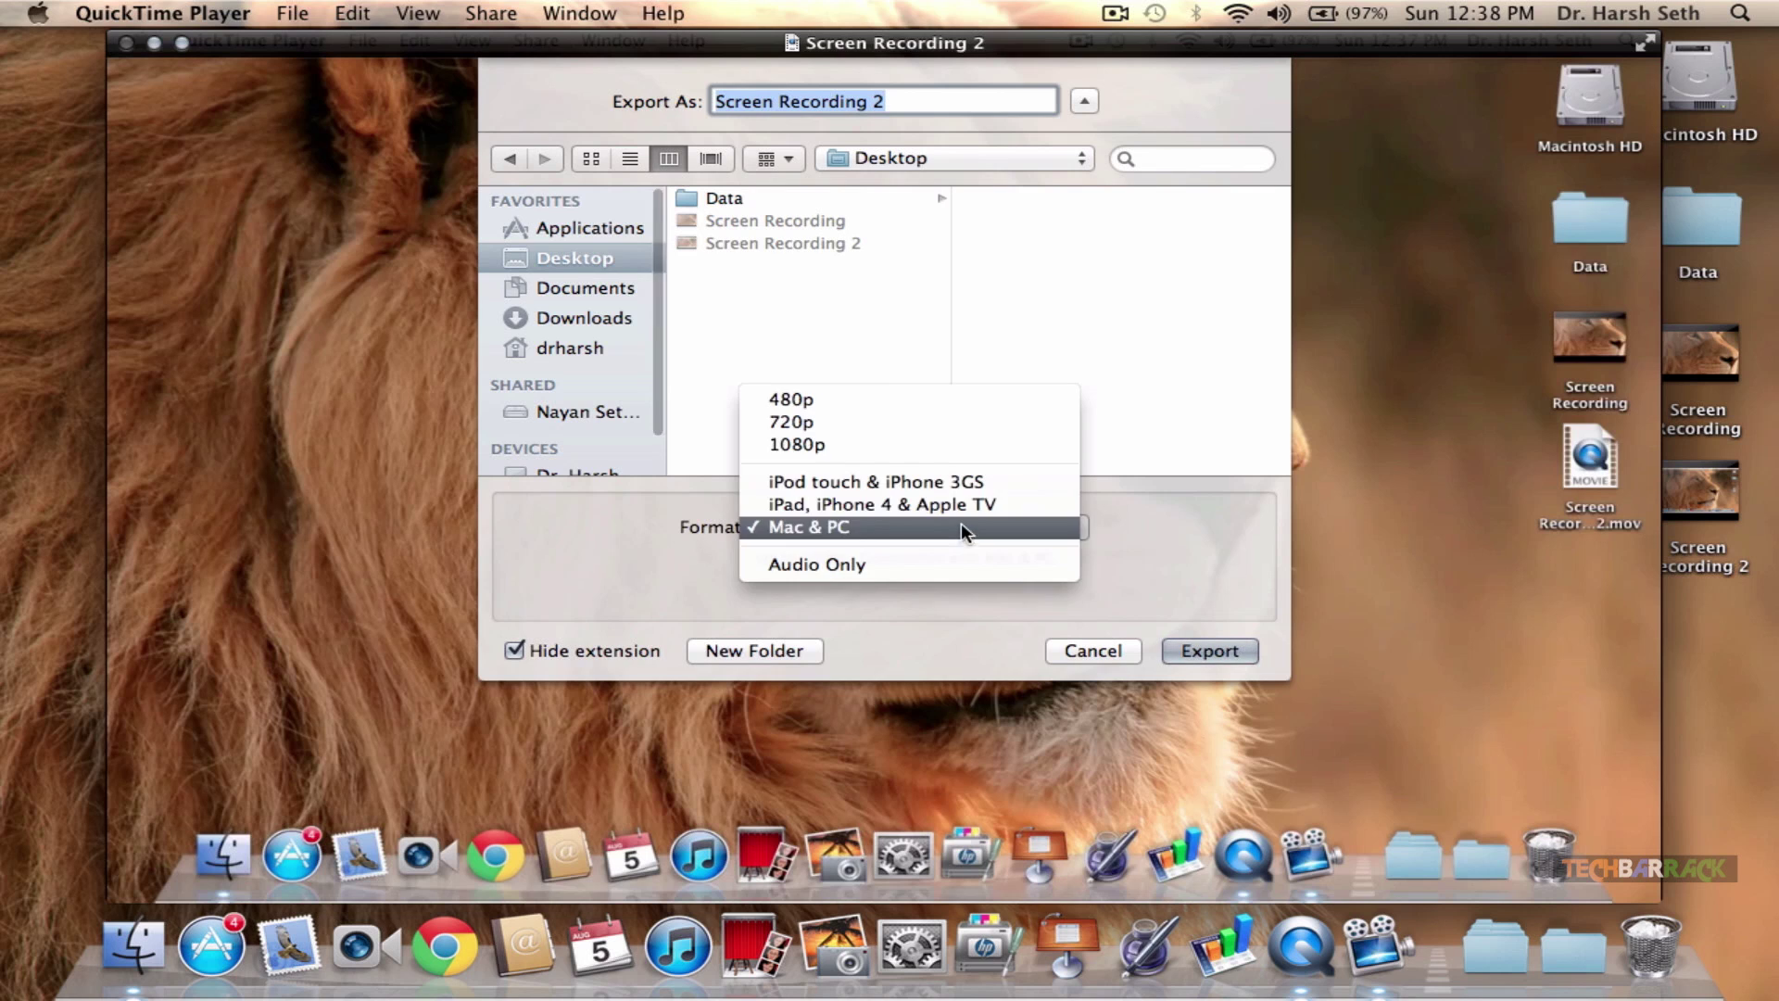
{"action": "left_click", "coordinate": [903, 445]}
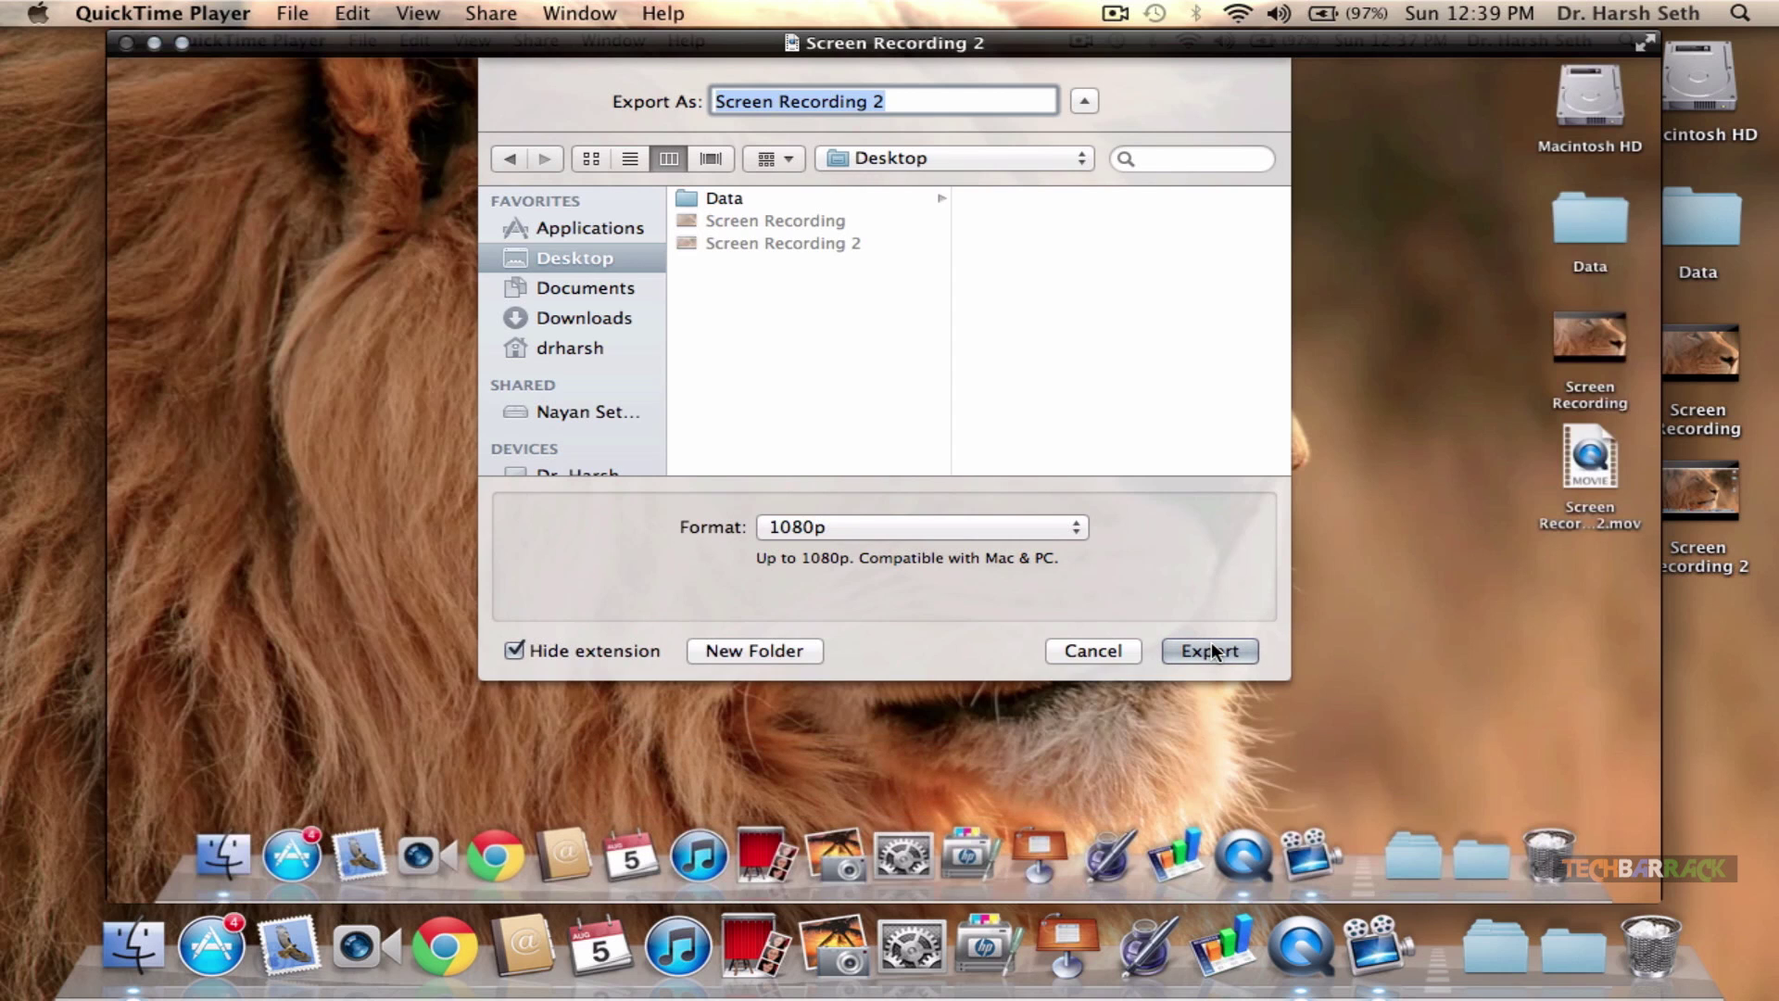
{"action": "type", "text": "tet"}
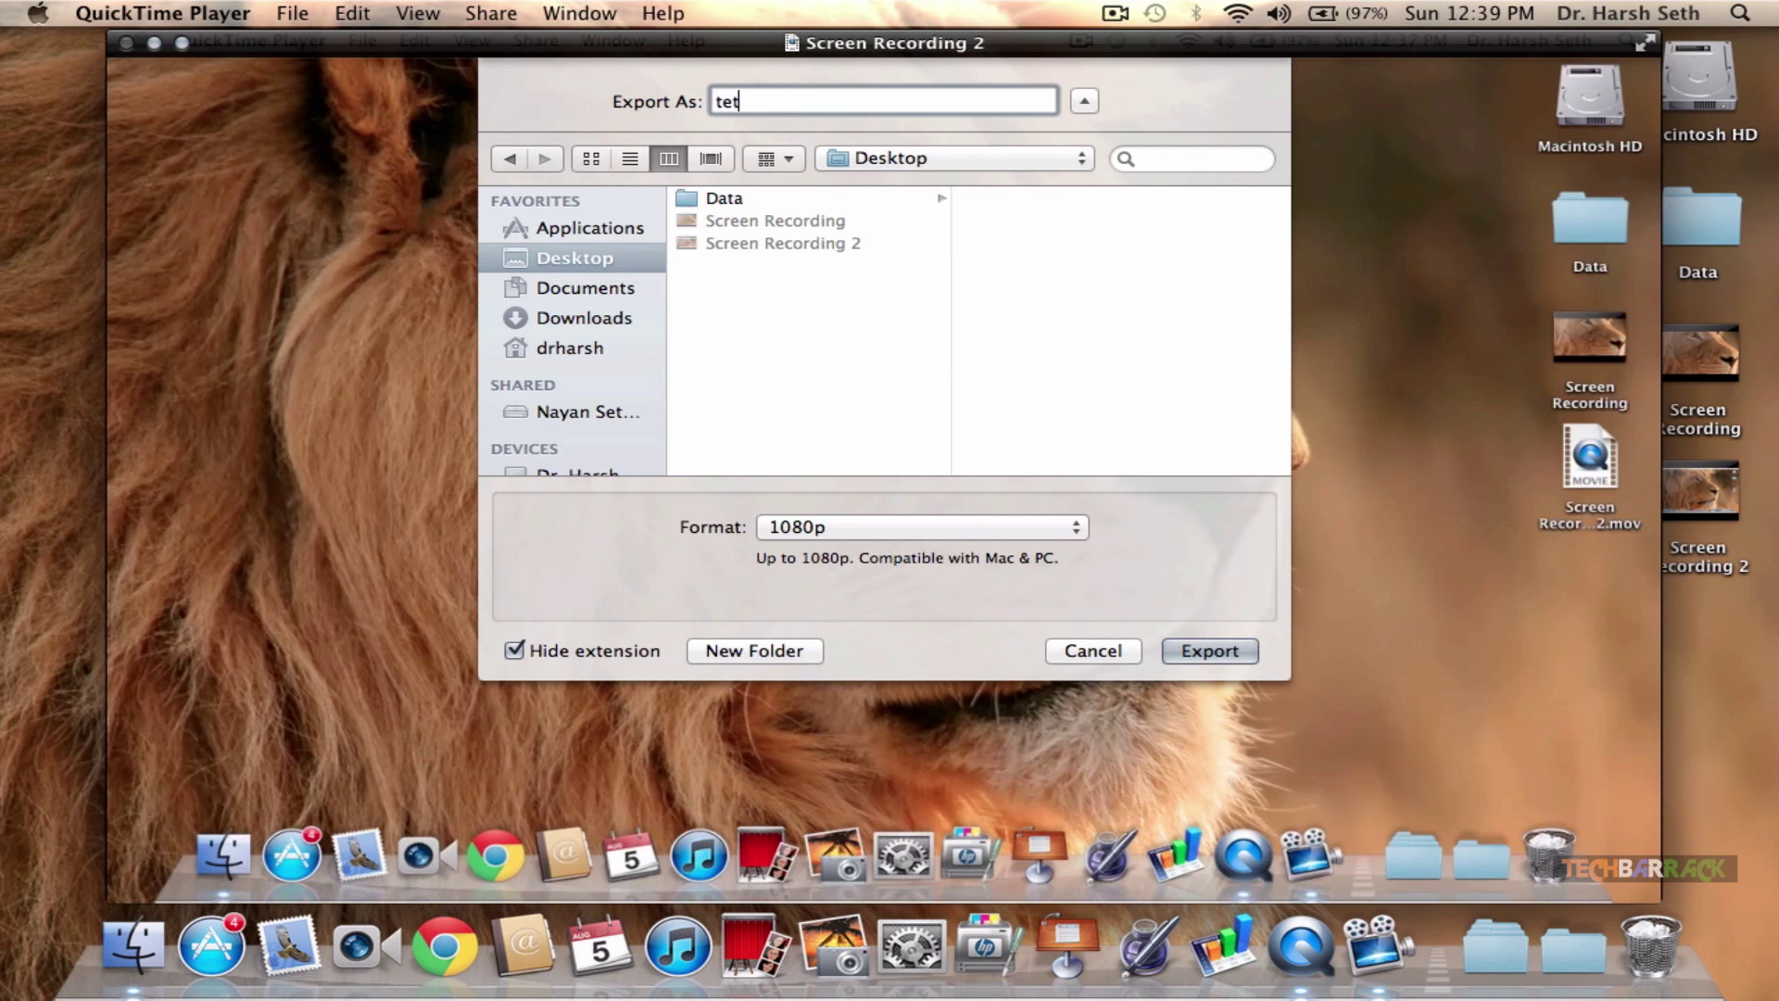
{"action": "left_click", "coordinate": [1223, 648]}
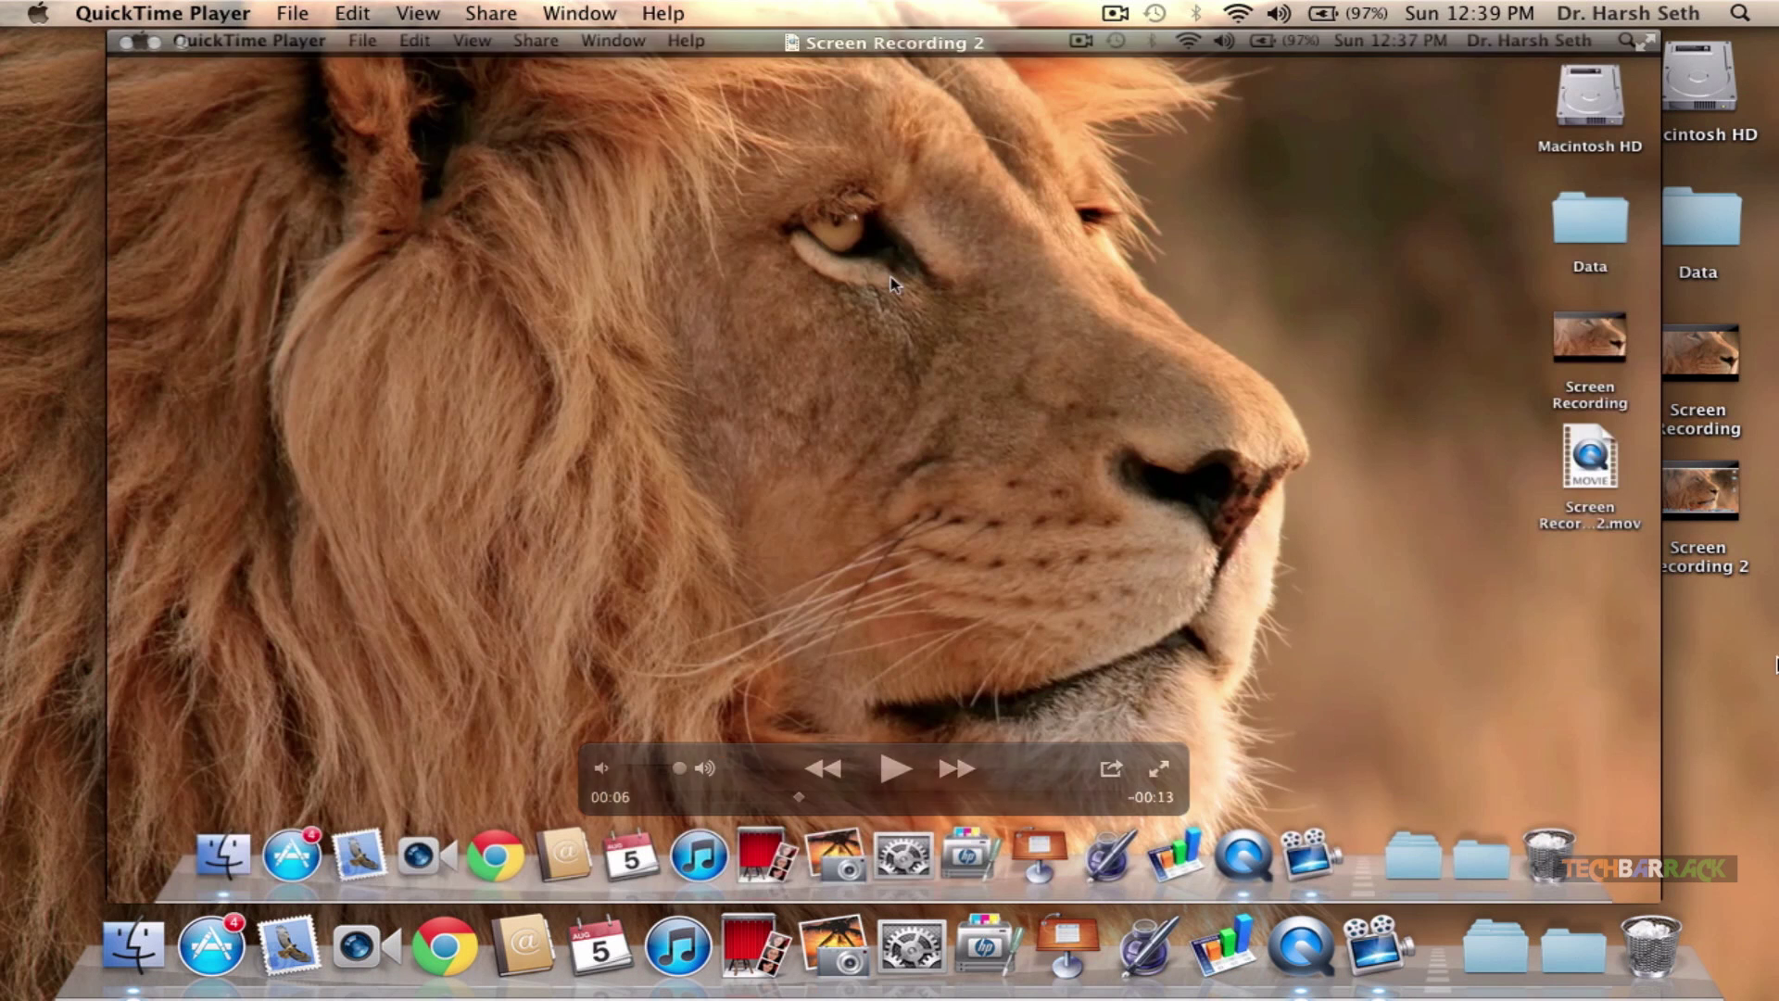
{"action": "left_click", "coordinate": [1703, 737]}
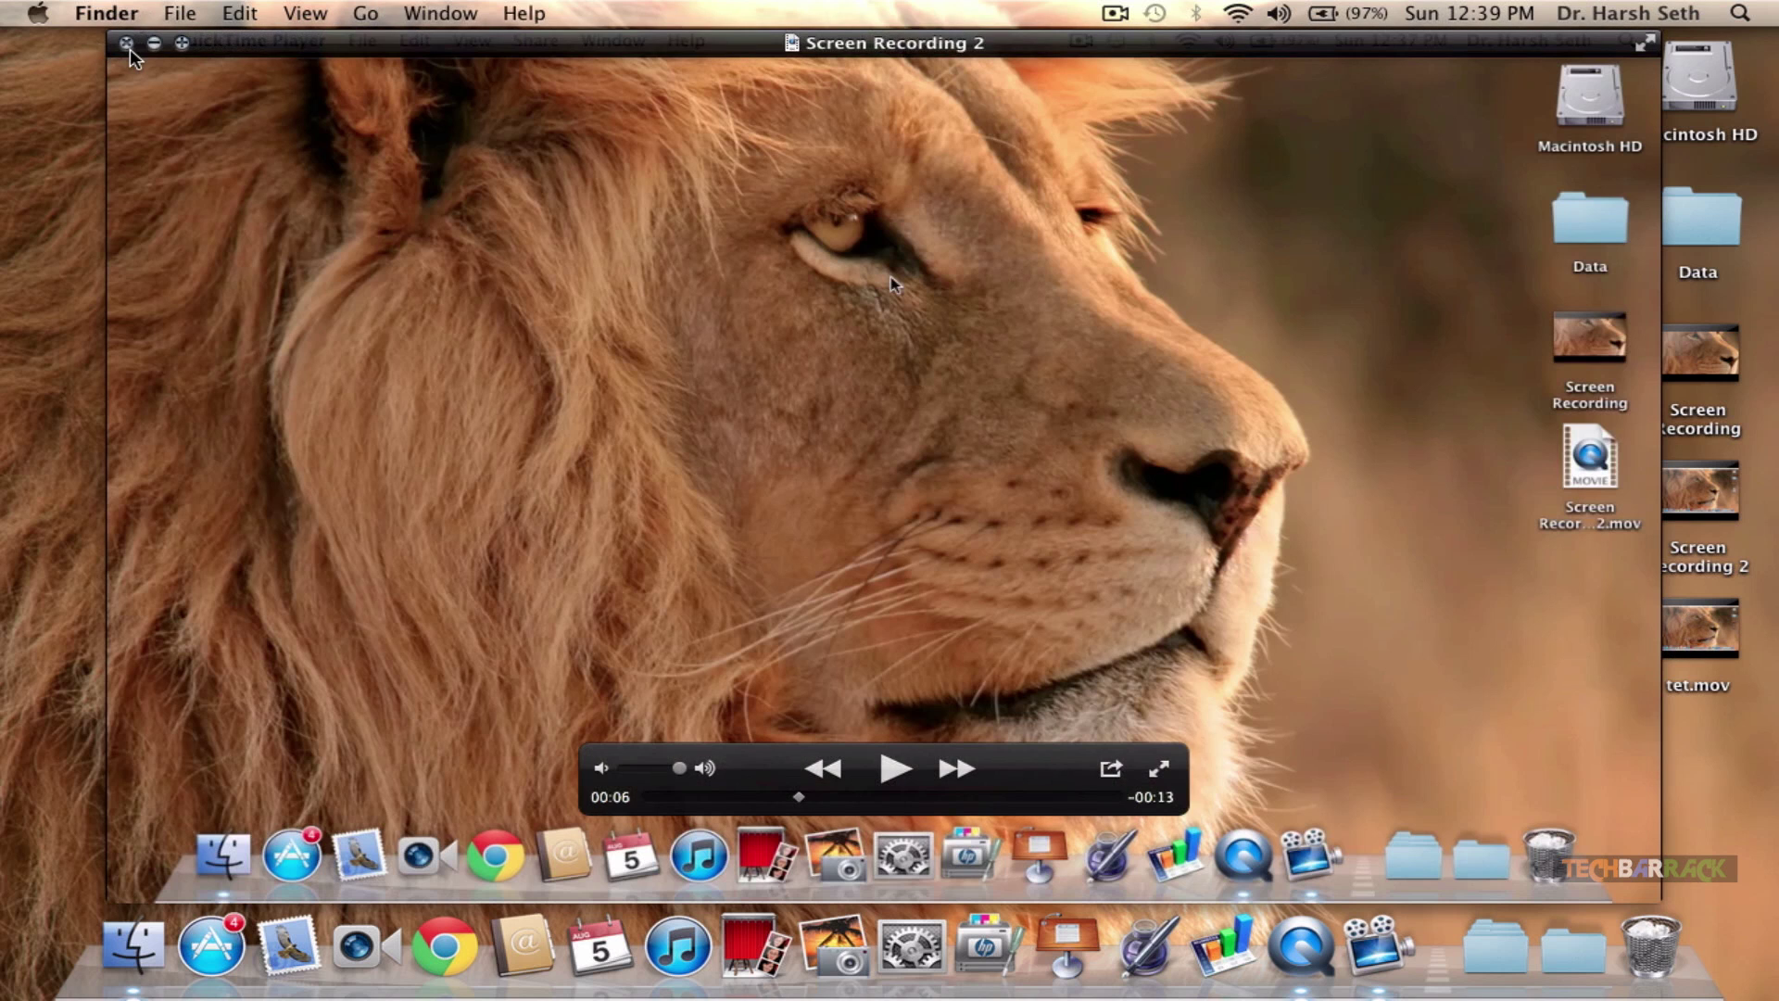
{"action": "left_click", "coordinate": [128, 45]}
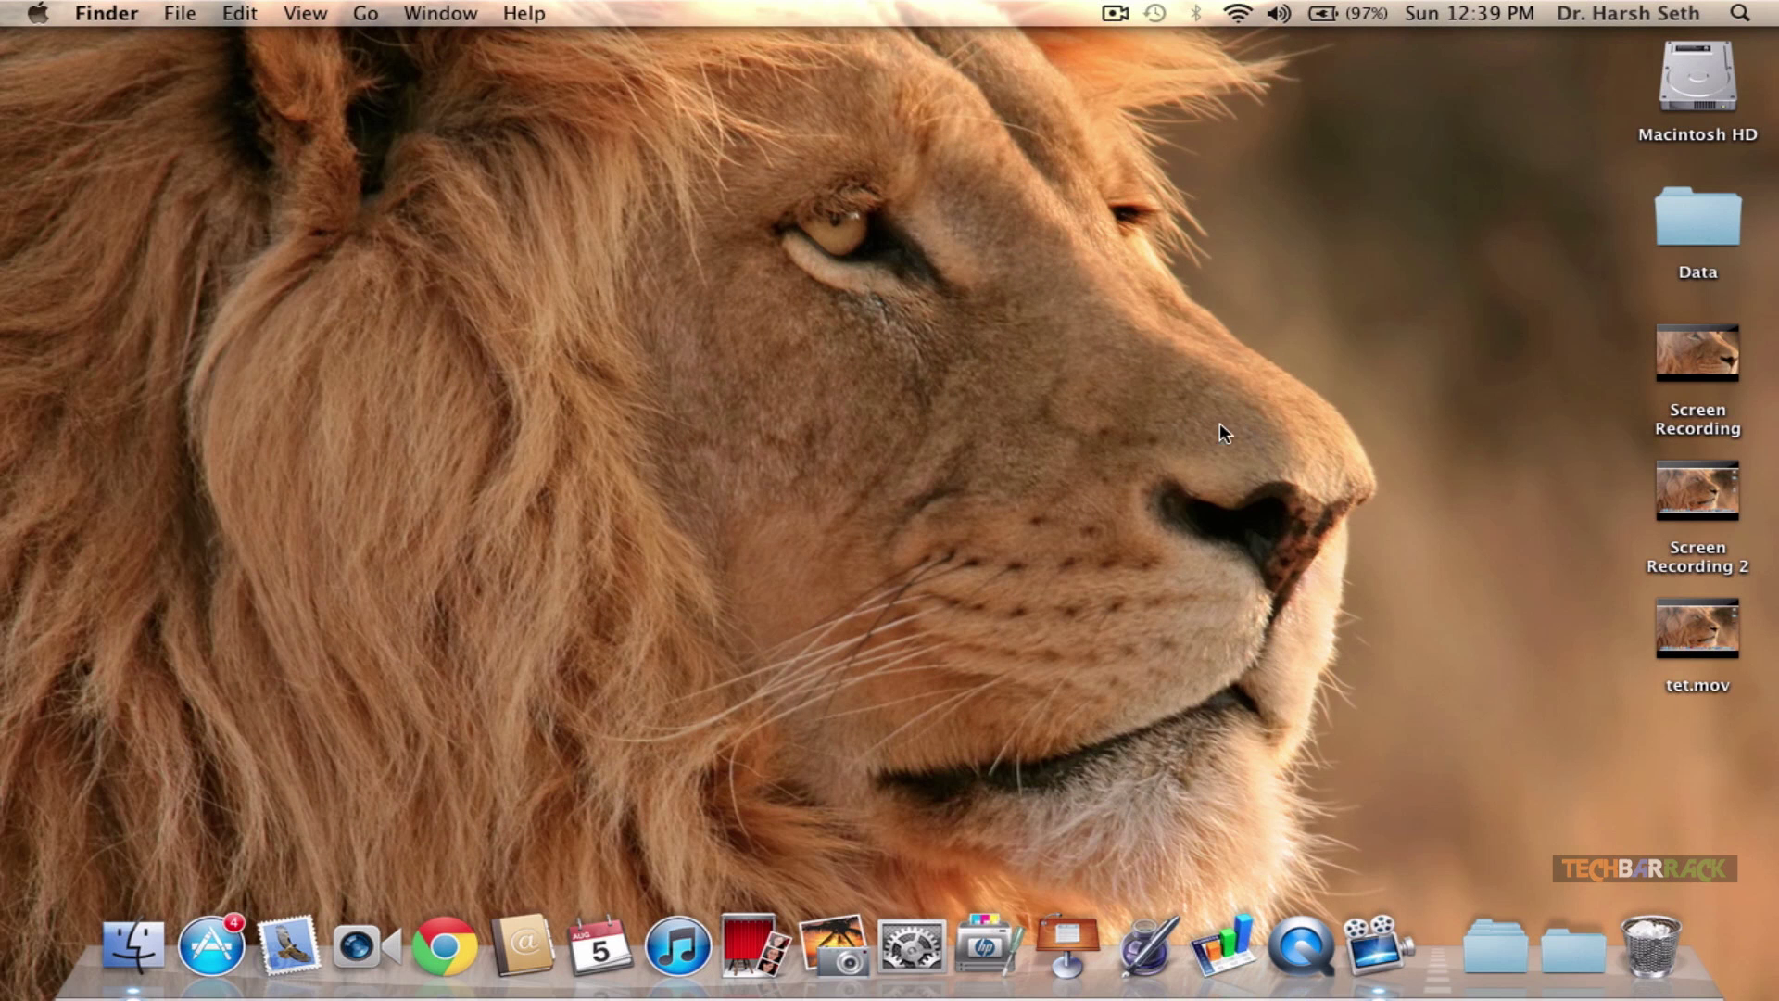
- Check the dimensions of tet.mov in its file information and close the information window
{"action": "left_click", "coordinate": [1661, 636]}
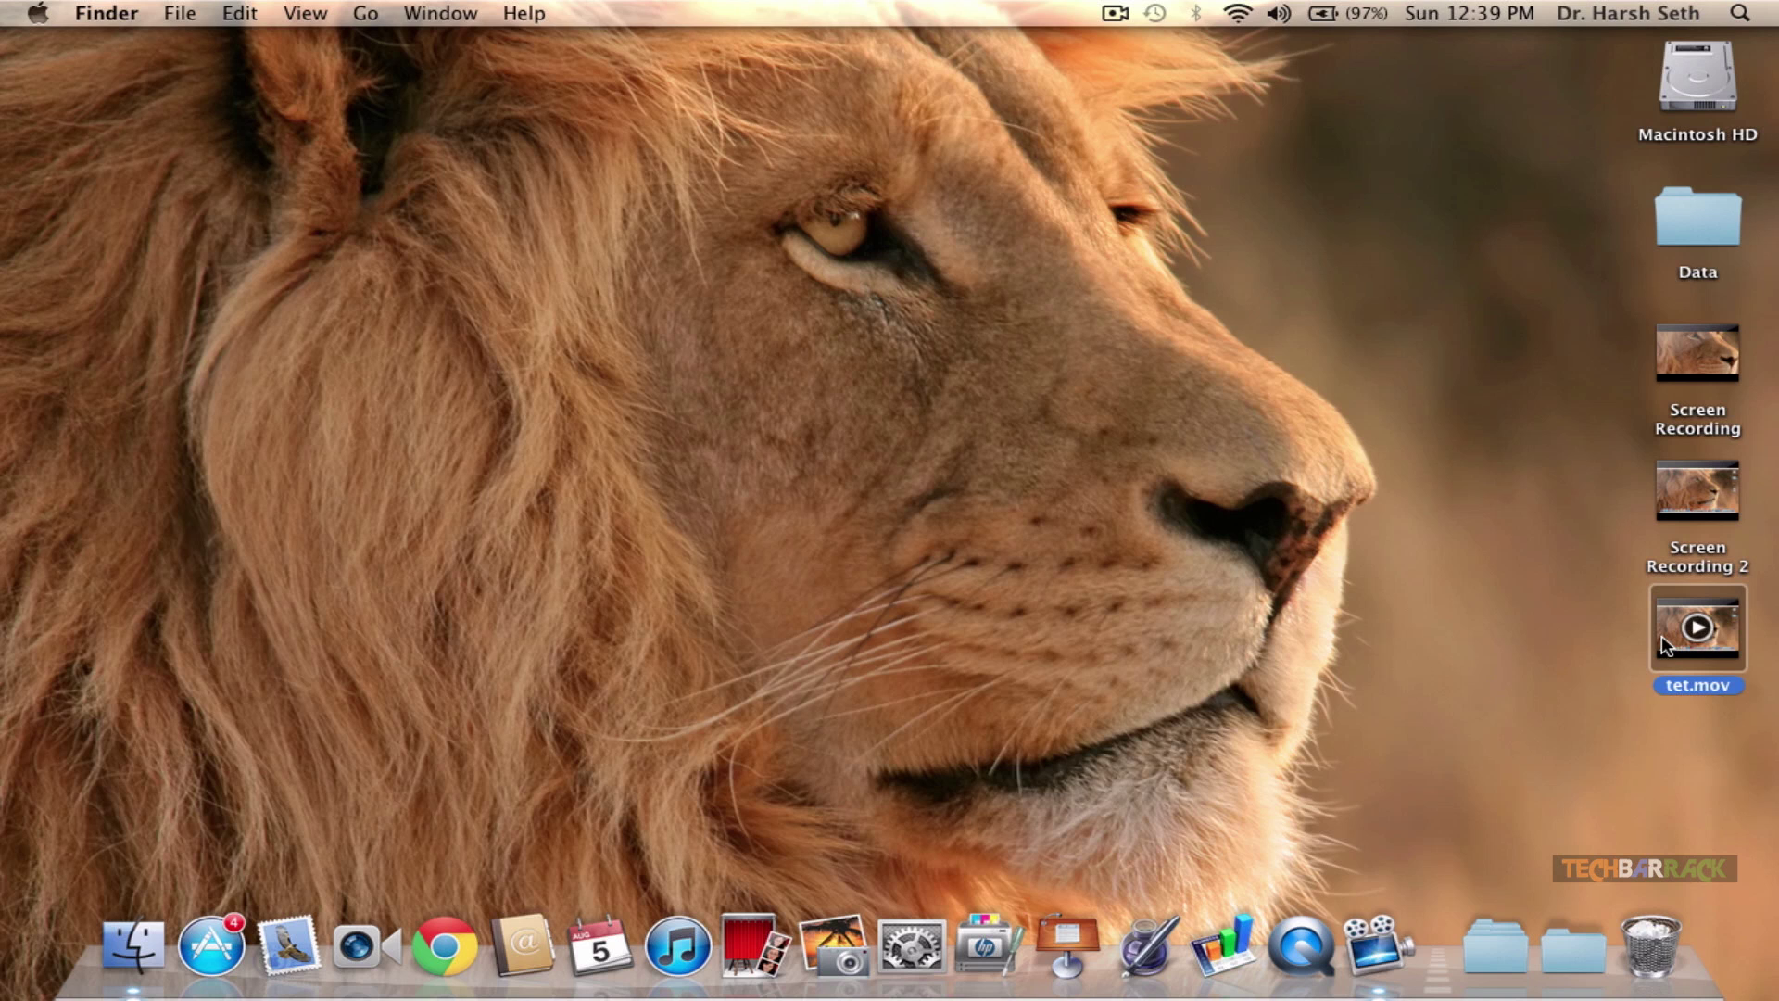
{"action": "right_click", "coordinate": [1661, 636]}
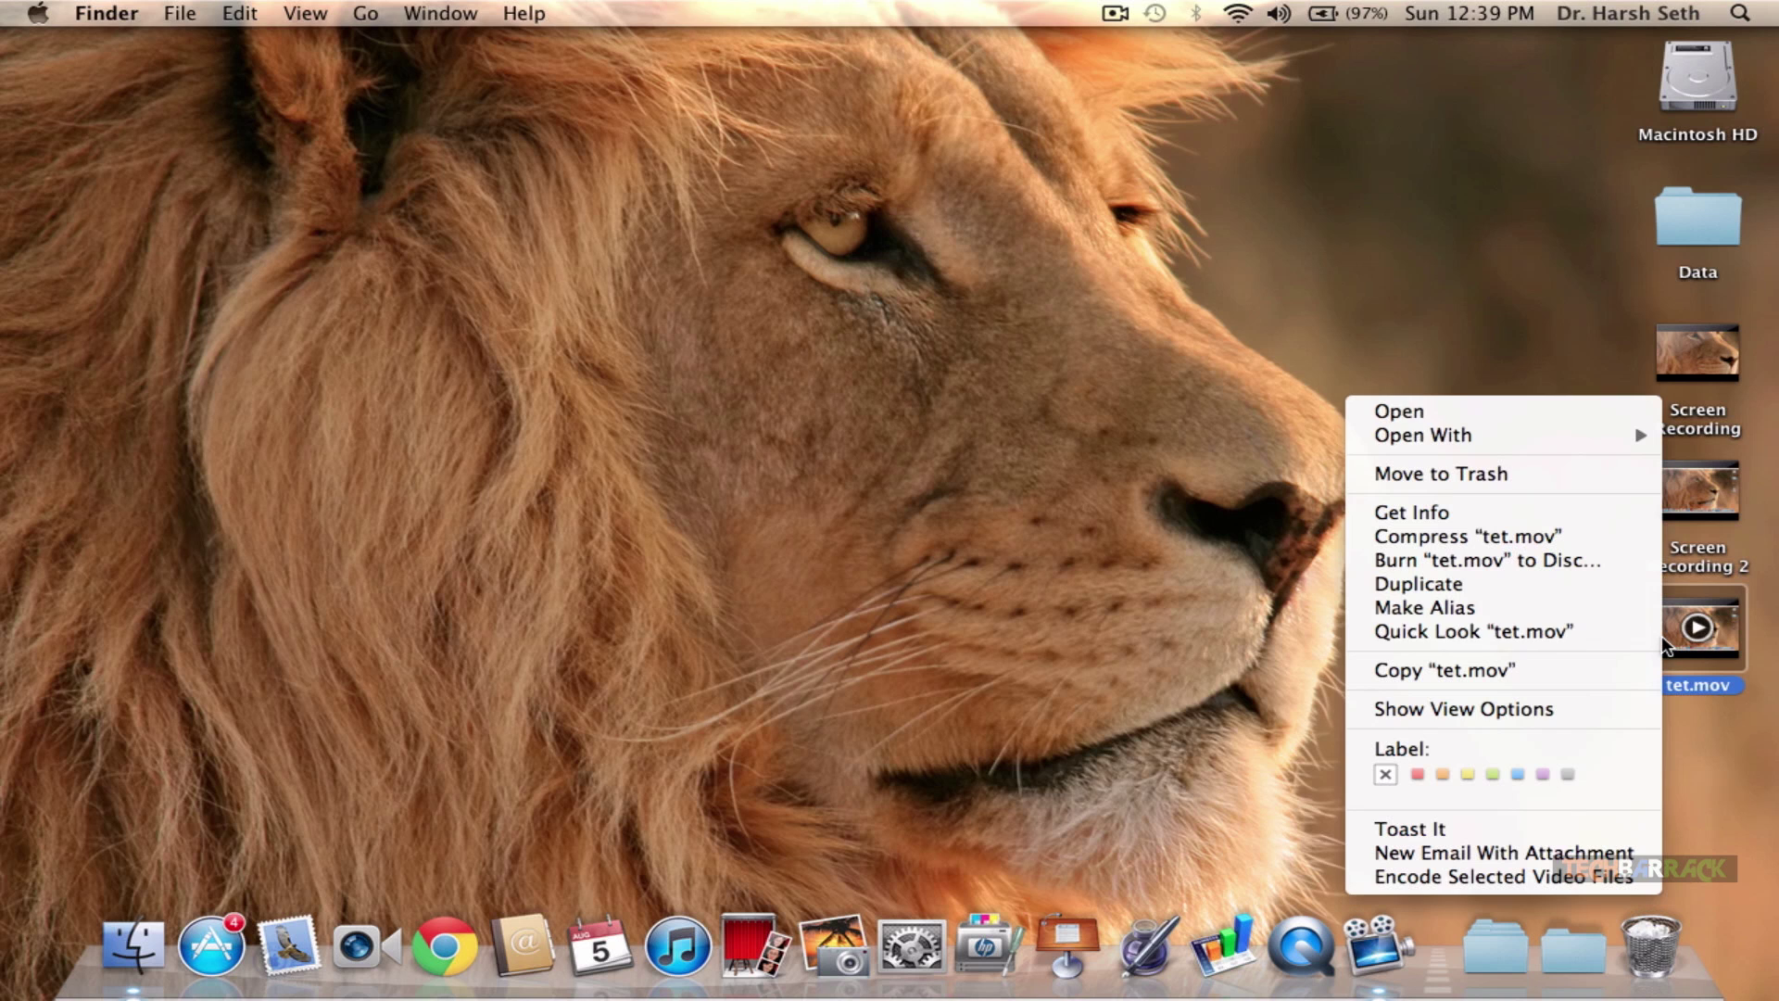
{"action": "left_click", "coordinate": [1418, 511]}
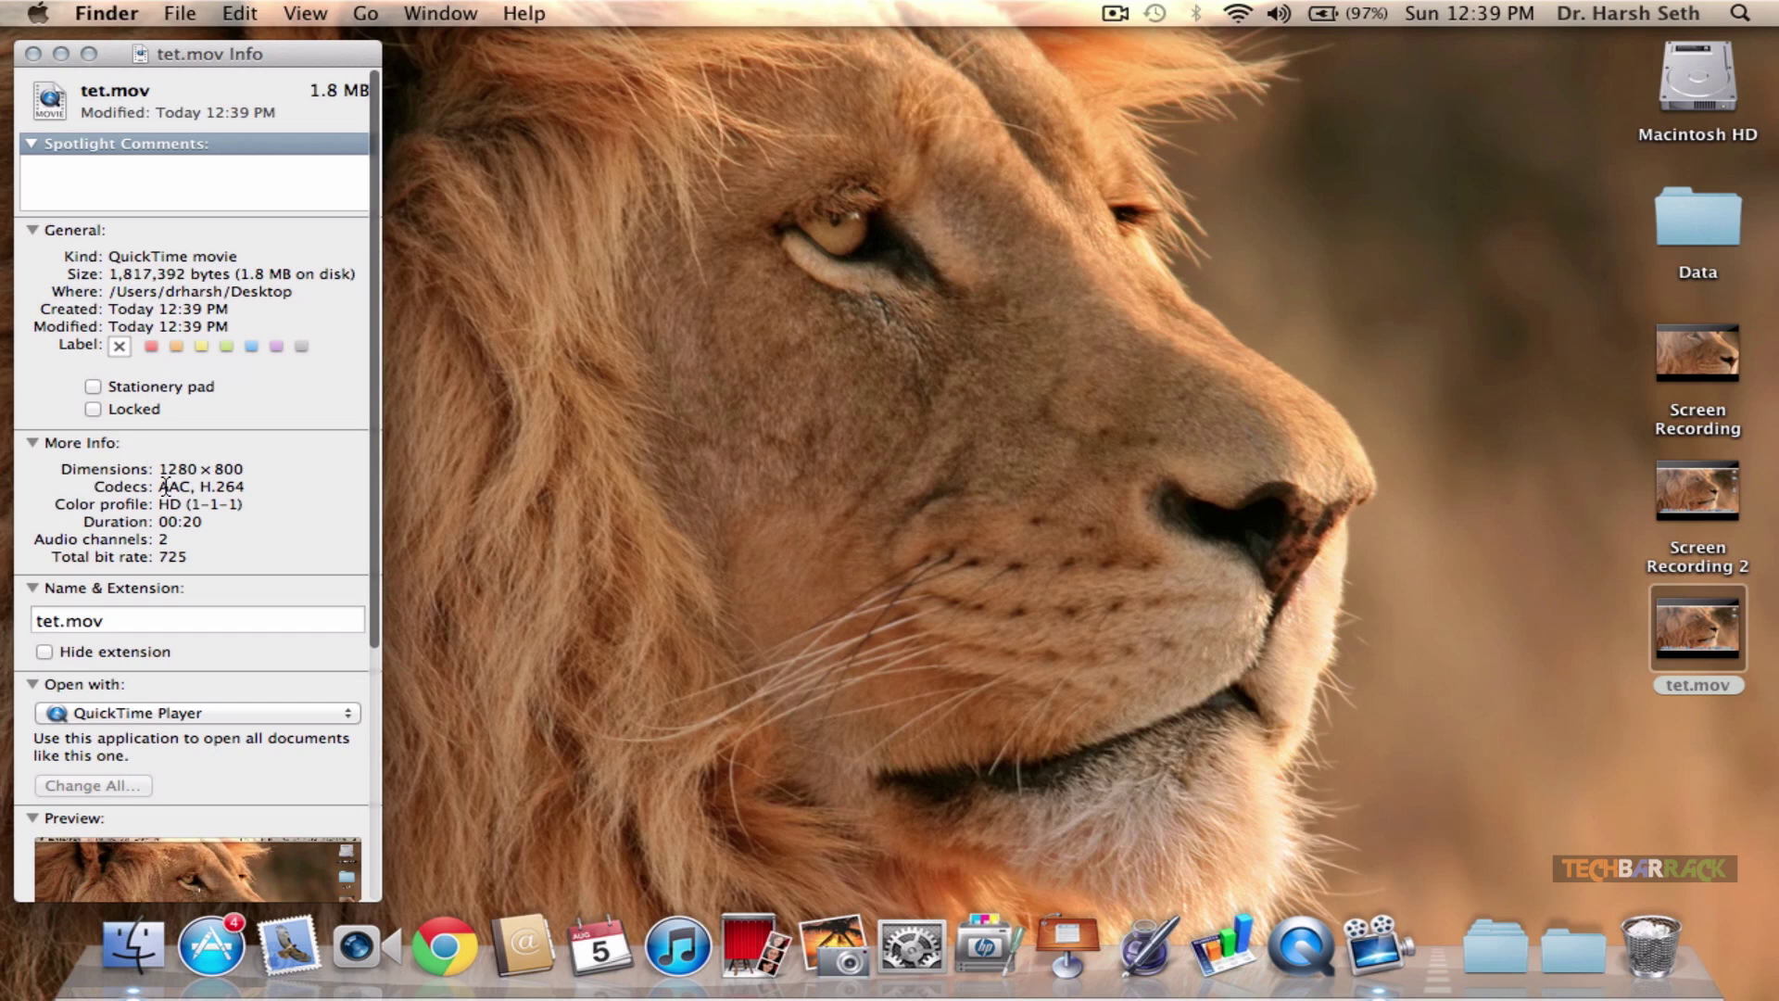
{"action": "left_click_drag", "start_coordinate": [159, 468], "coordinate": [249, 475]}
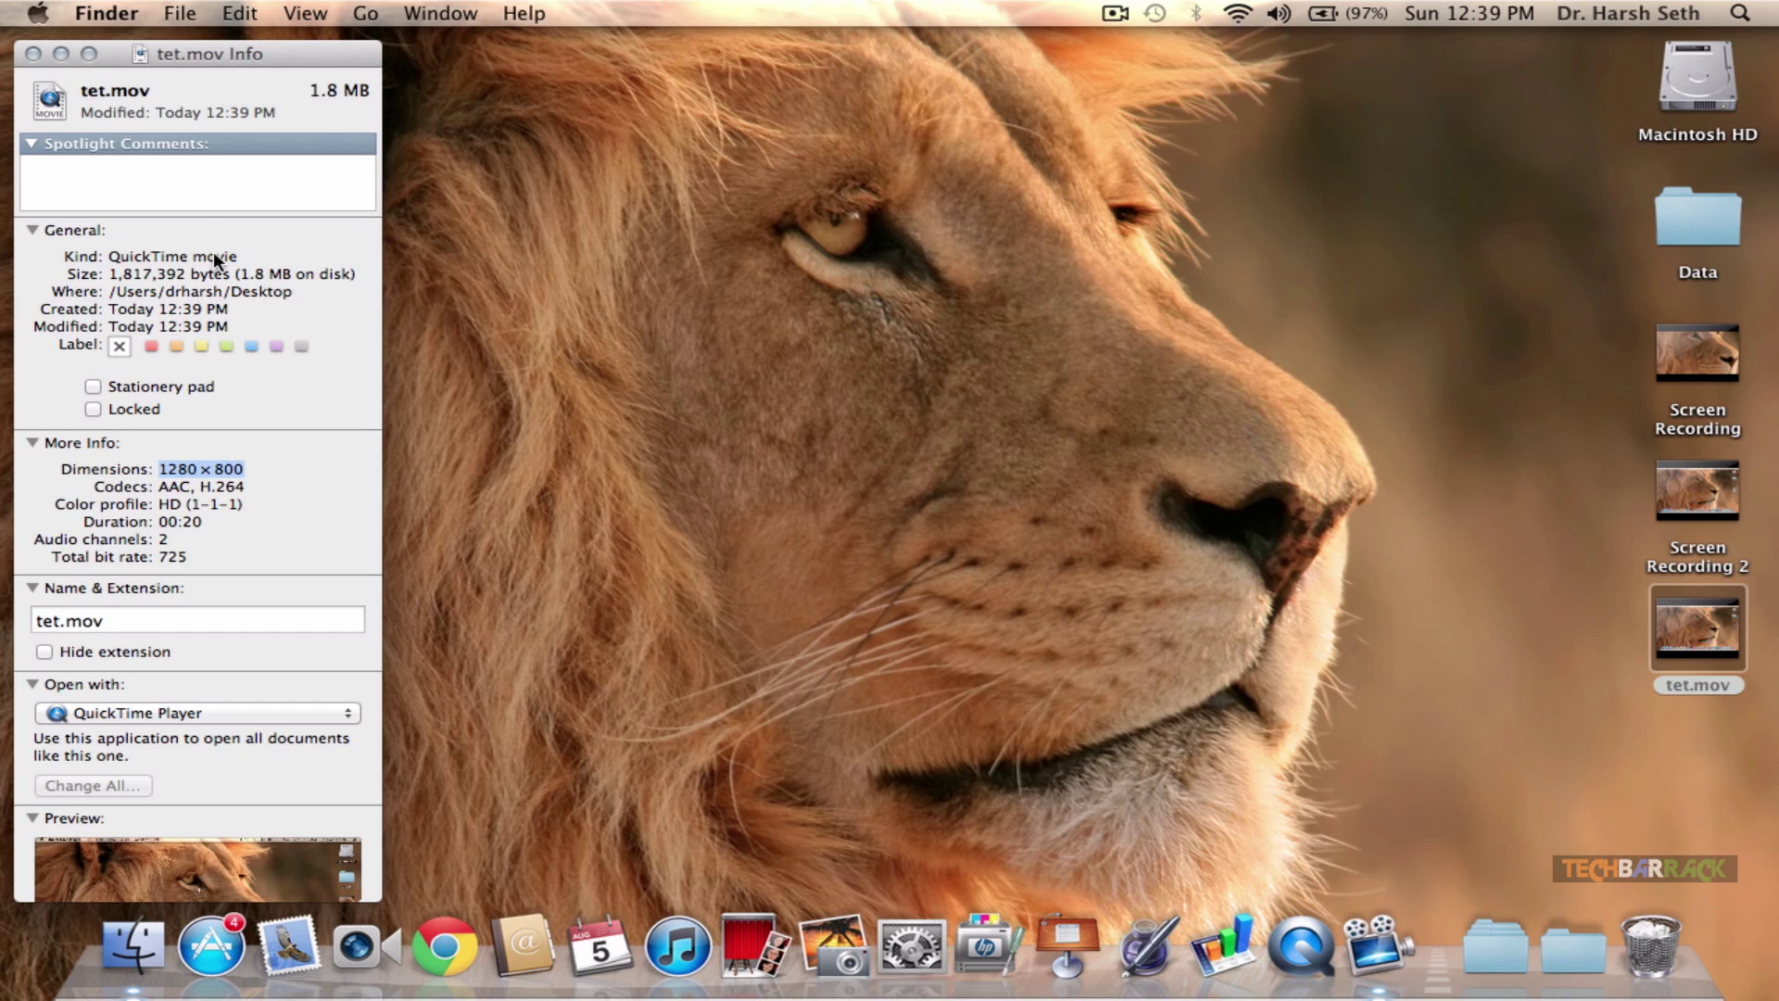
{"action": "left_click", "coordinate": [39, 54]}
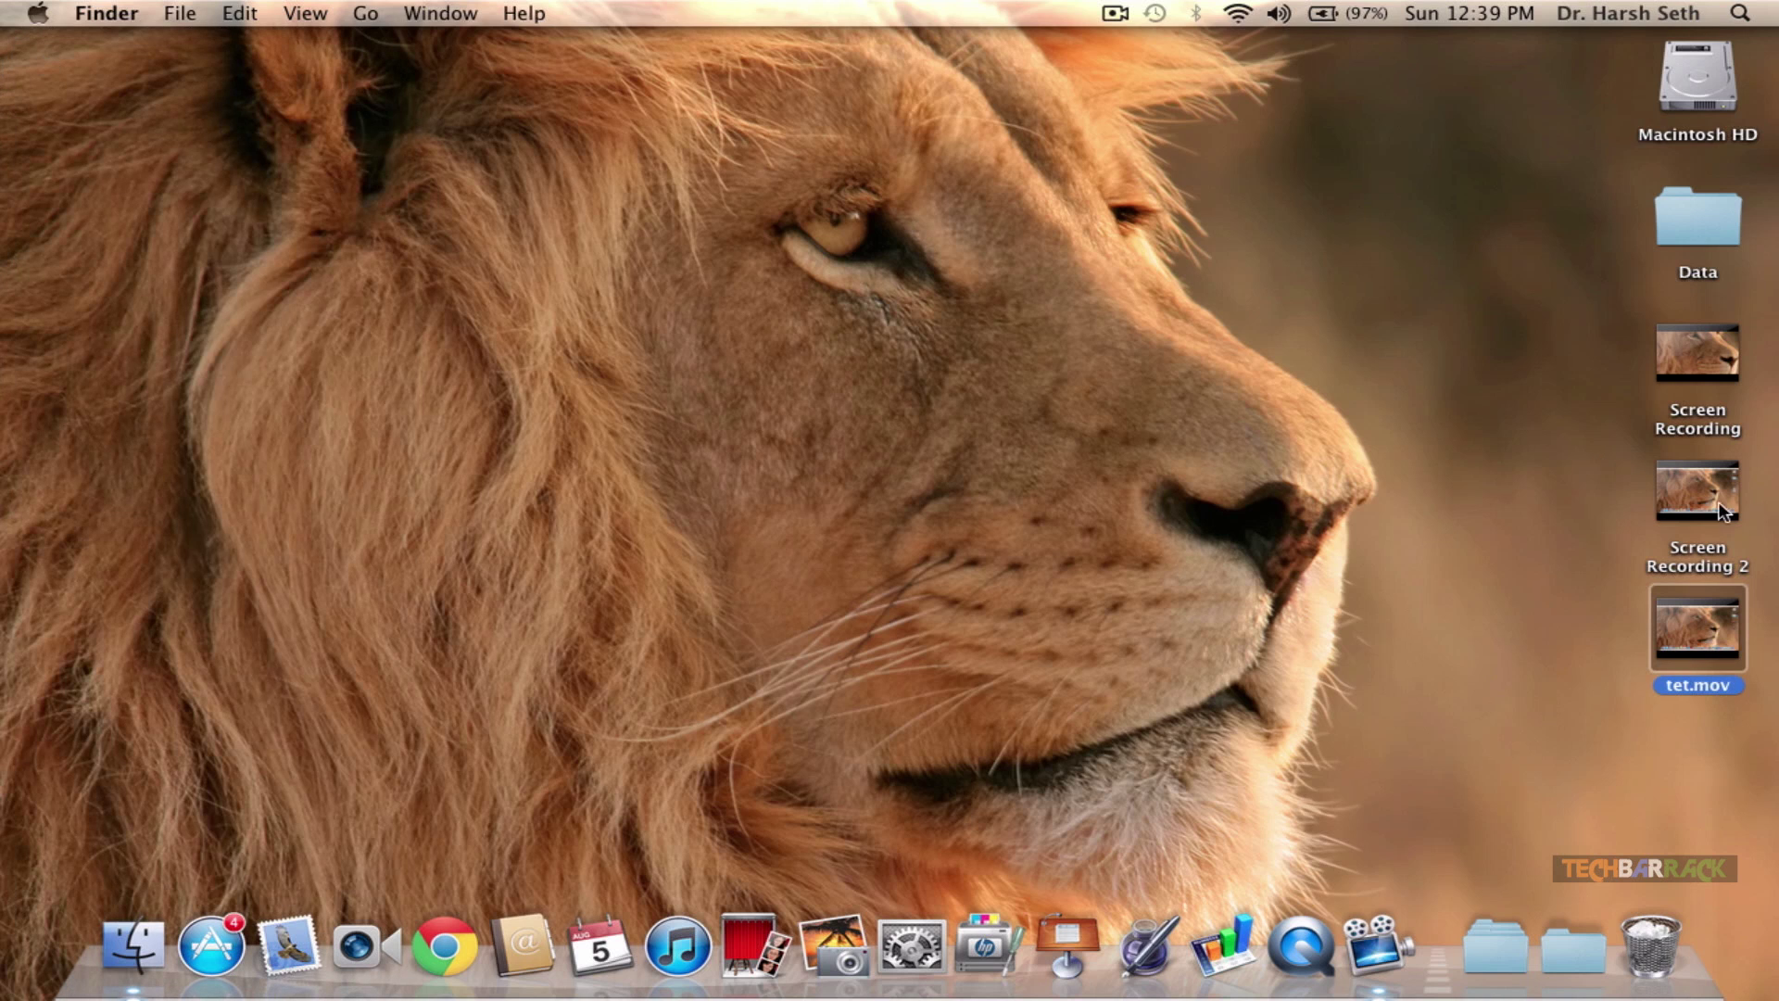
- Check the dimensions of Screen Recording 2 in its file information and close the information window
{"action": "left_click", "coordinate": [1689, 505]}
{"action": "right_click", "coordinate": [1689, 504]}
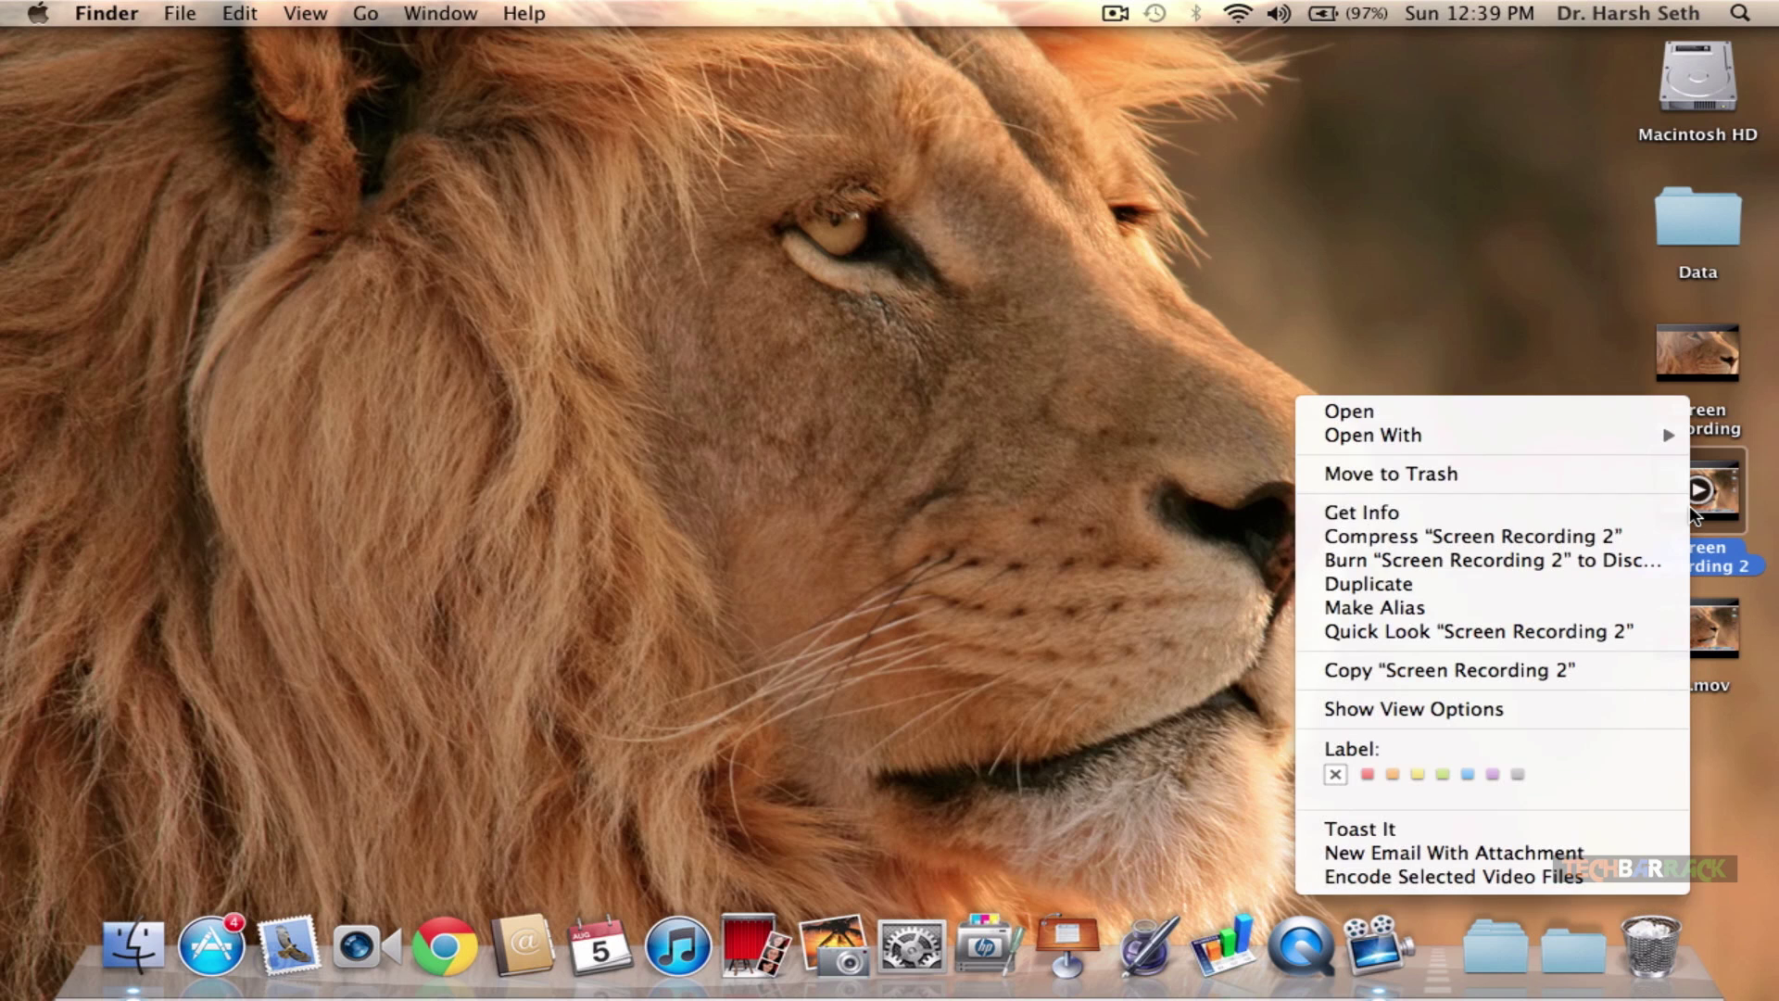
{"action": "left_click", "coordinate": [1394, 514]}
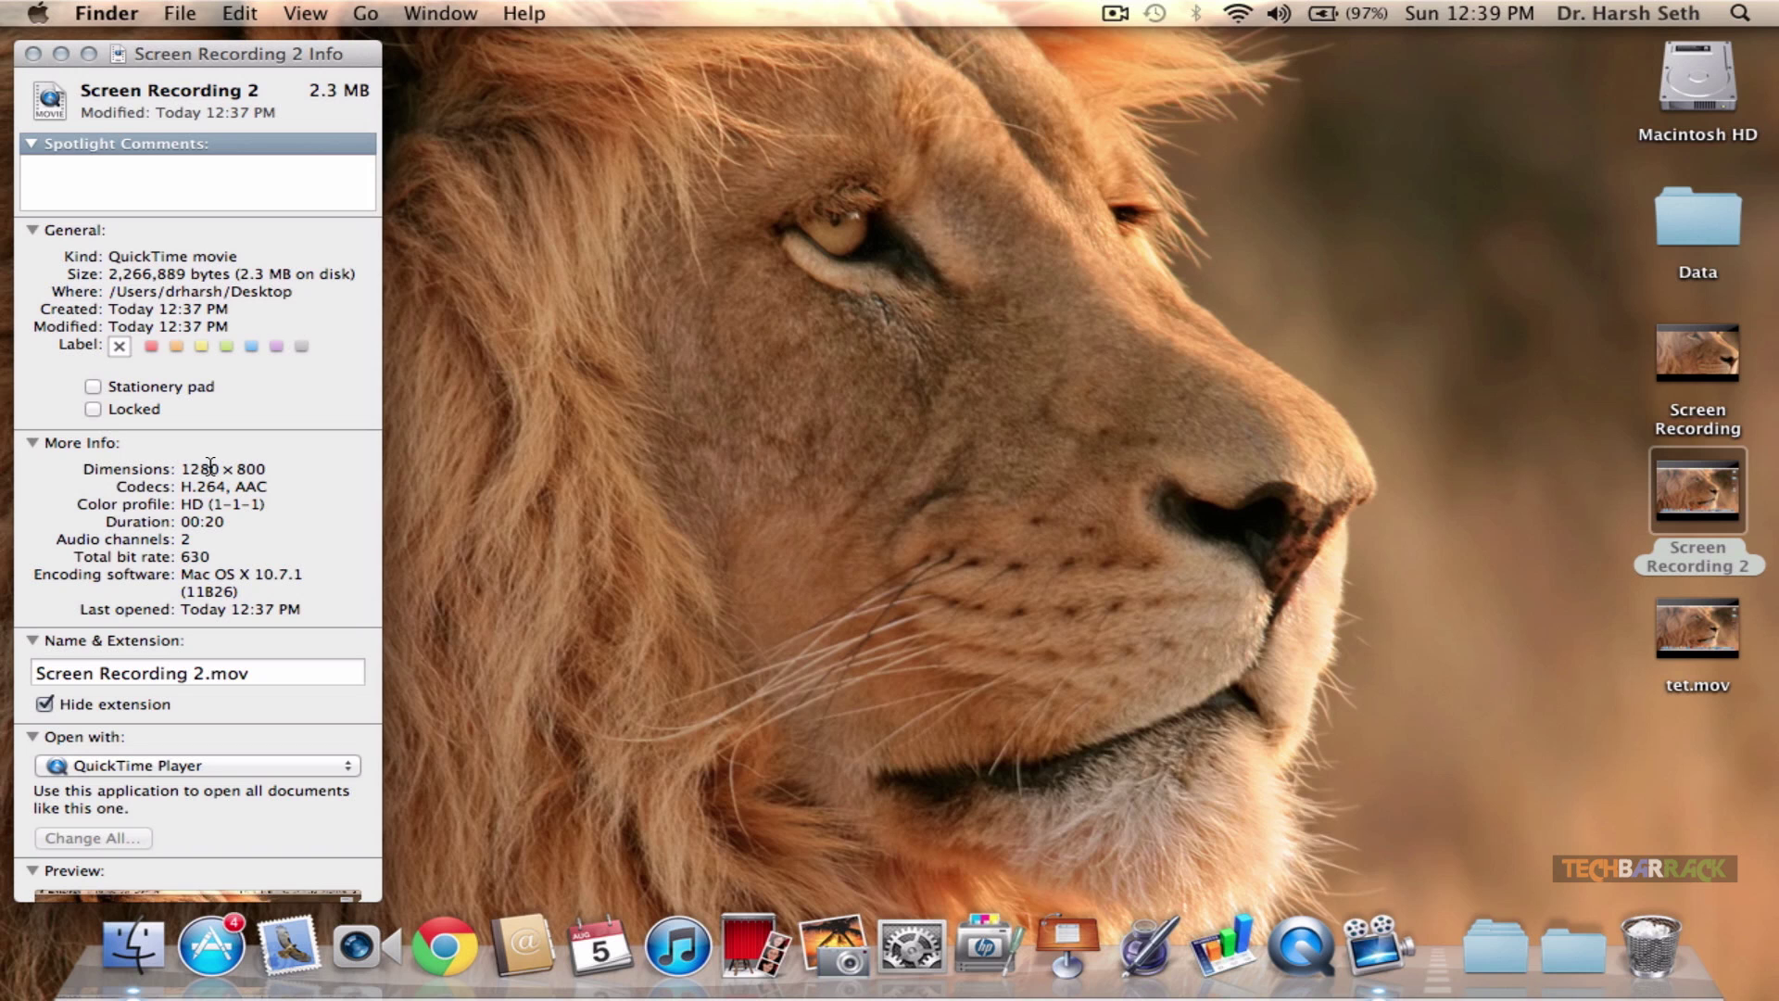
{"action": "left_click", "coordinate": [34, 54]}
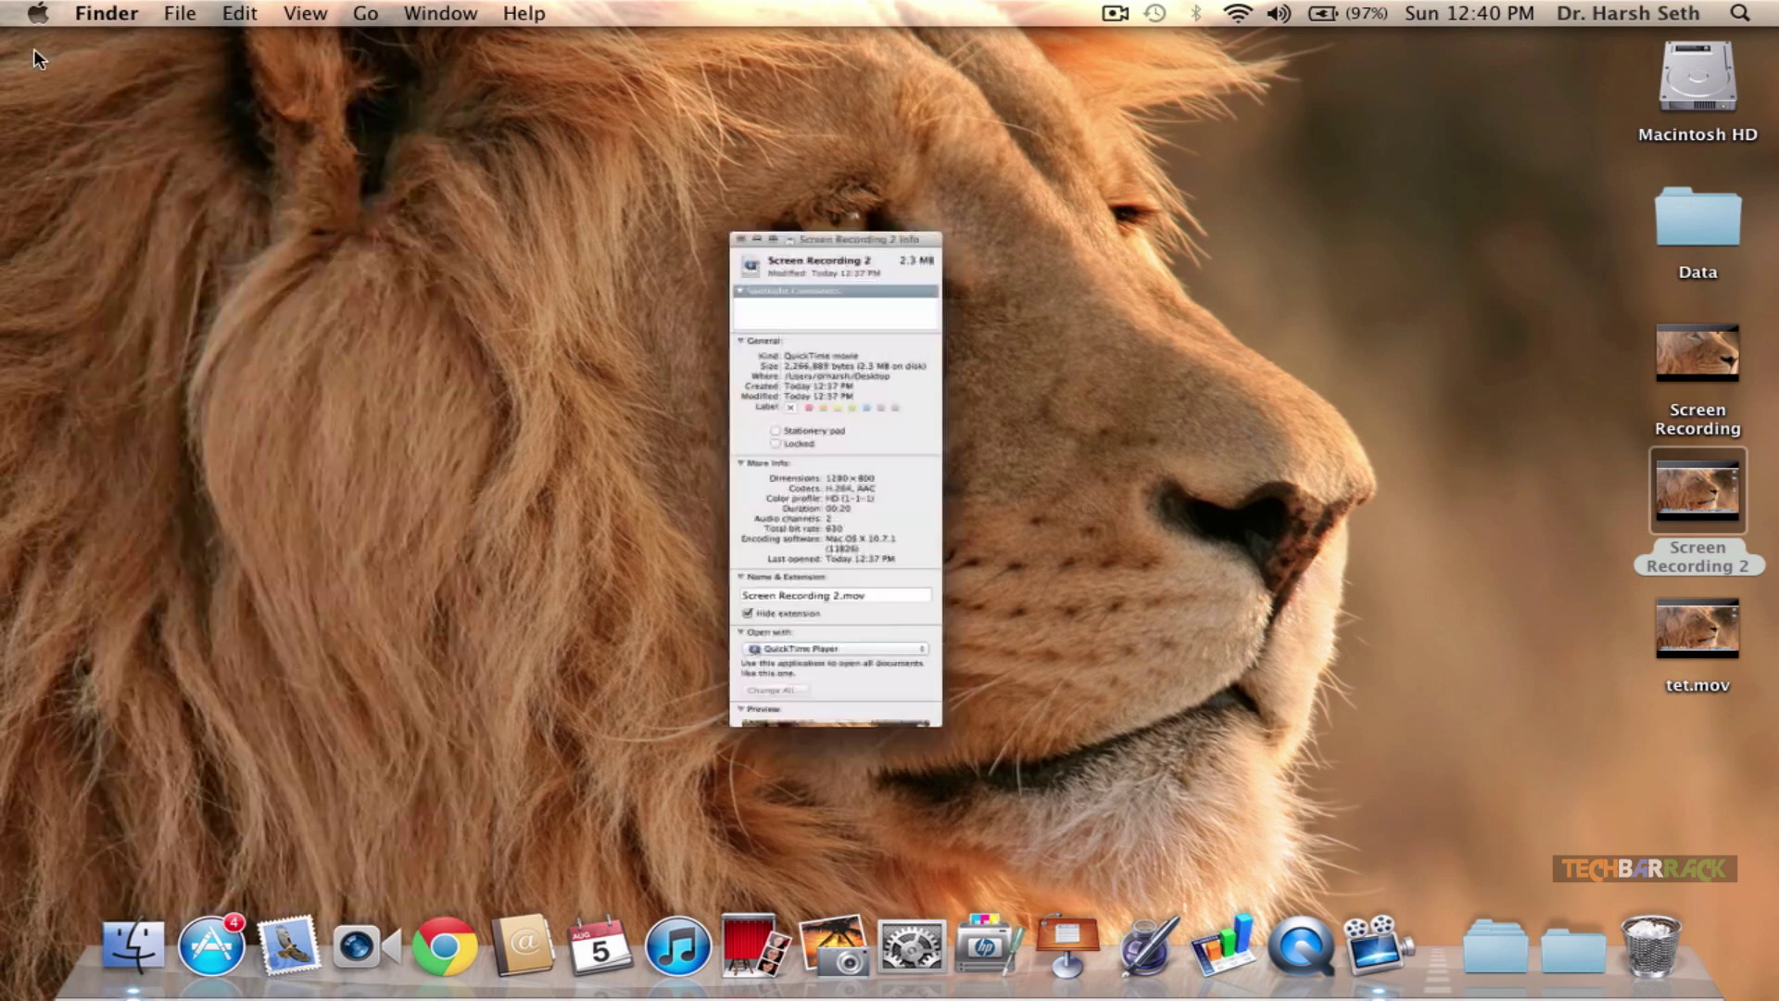